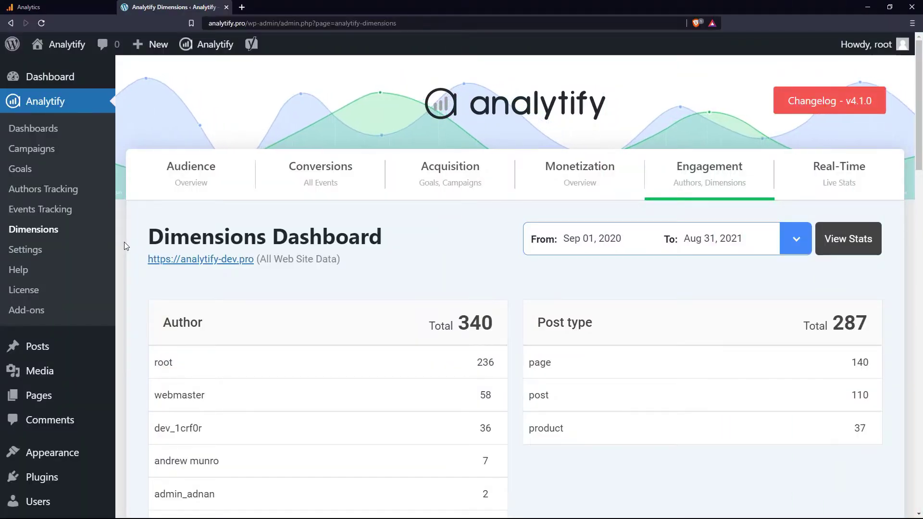
# Scroll through the Dimensions Dashboard, then open Analytify's Add-ons page from the sidebar.
pyautogui.scroll(-2, 124, 242)
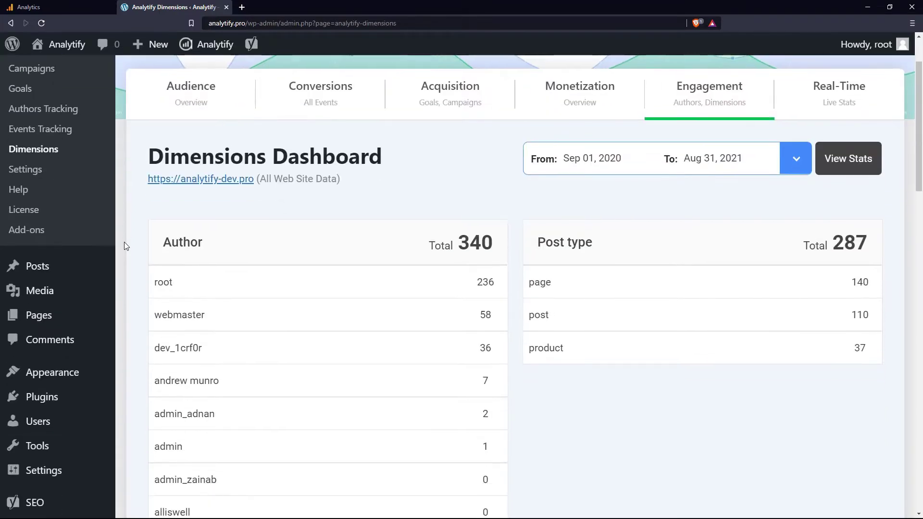
pyautogui.scroll(-2, 124, 242)
pyautogui.scroll(-2, 124, 243)
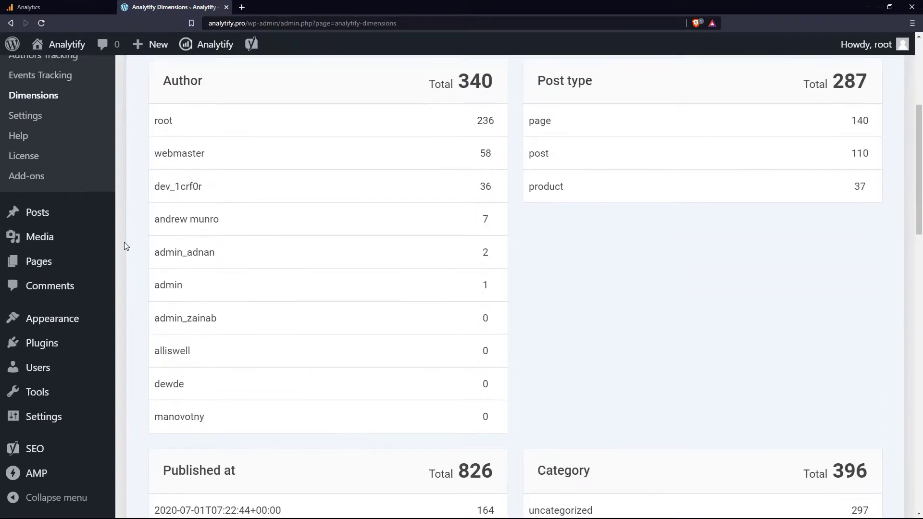
pyautogui.scroll(-1, 124, 243)
pyautogui.scroll(-2, 124, 243)
pyautogui.scroll(-2, 124, 243)
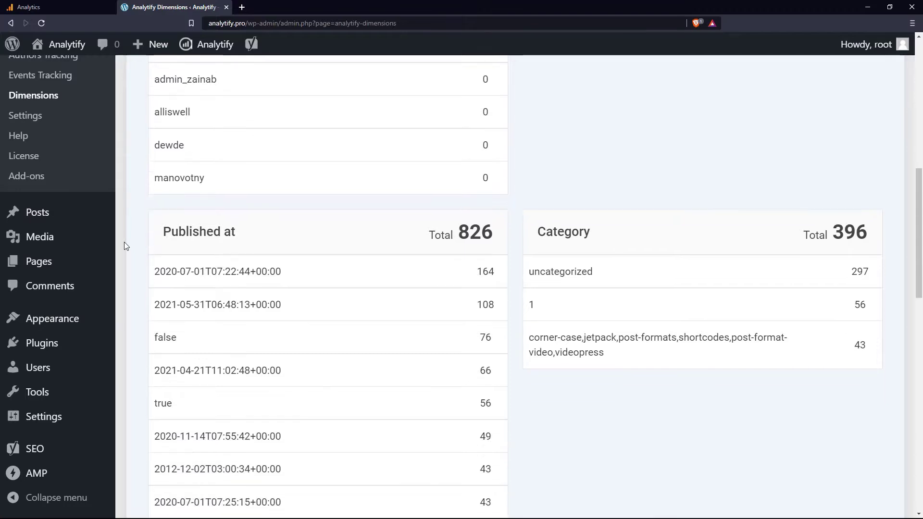
pyautogui.scroll(-2, 124, 243)
pyautogui.scroll(-2, 124, 243)
pyautogui.scroll(-2, 124, 242)
pyautogui.scroll(-1, 124, 243)
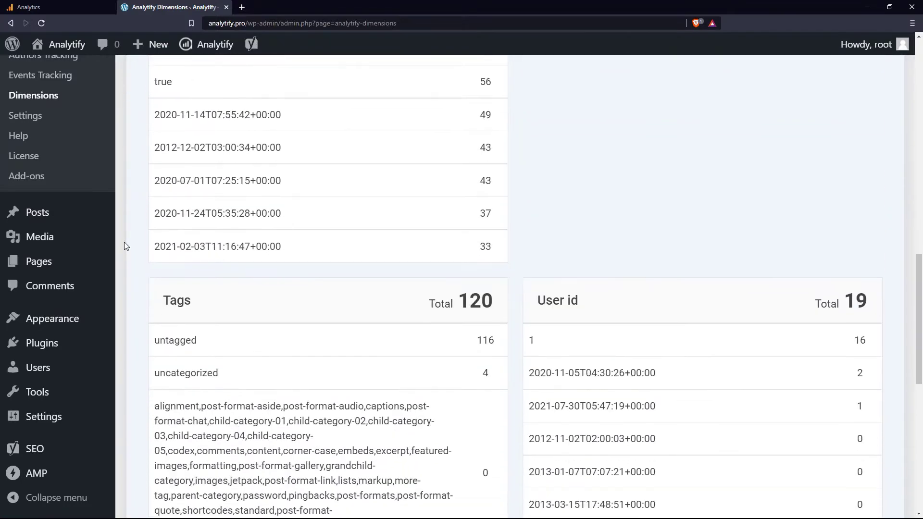
pyautogui.scroll(-2, 124, 242)
pyautogui.scroll(-2, 124, 241)
pyautogui.scroll(-3, 124, 241)
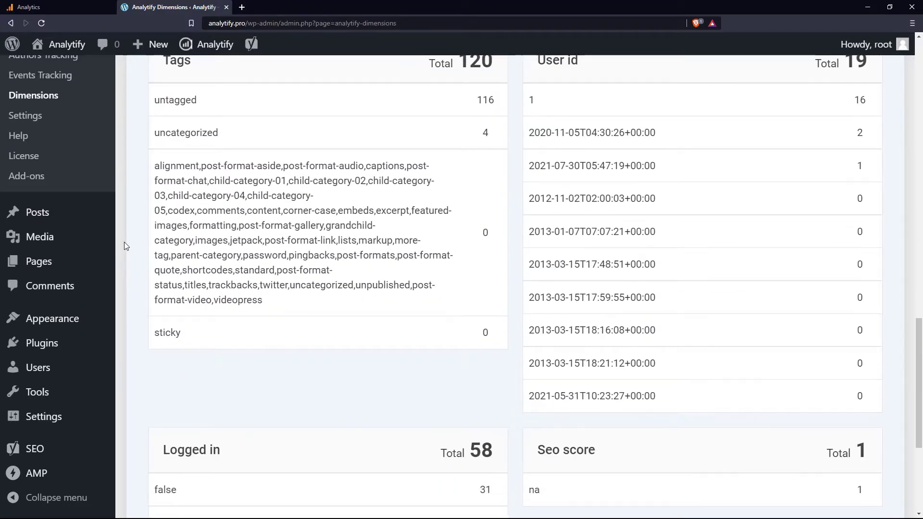
pyautogui.scroll(-2, 124, 241)
pyautogui.scroll(-2, 125, 245)
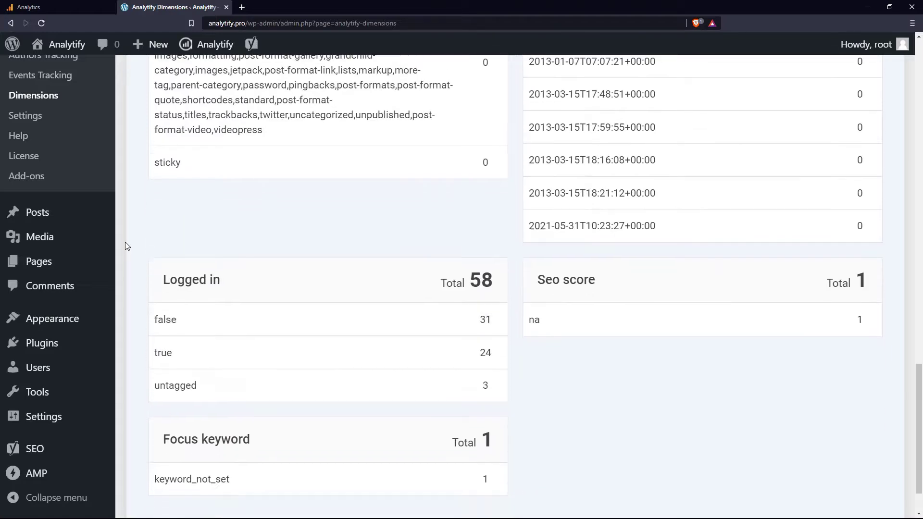
pyautogui.scroll(-2, 125, 246)
pyautogui.scroll(1, 125, 246)
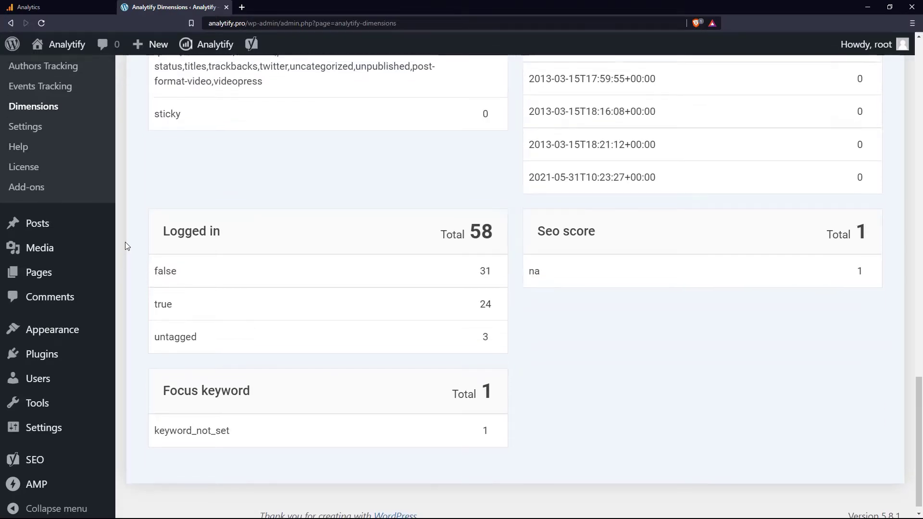
pyautogui.scroll(2, 125, 245)
pyautogui.scroll(3, 125, 246)
pyautogui.scroll(2, 125, 245)
pyautogui.scroll(1, 125, 246)
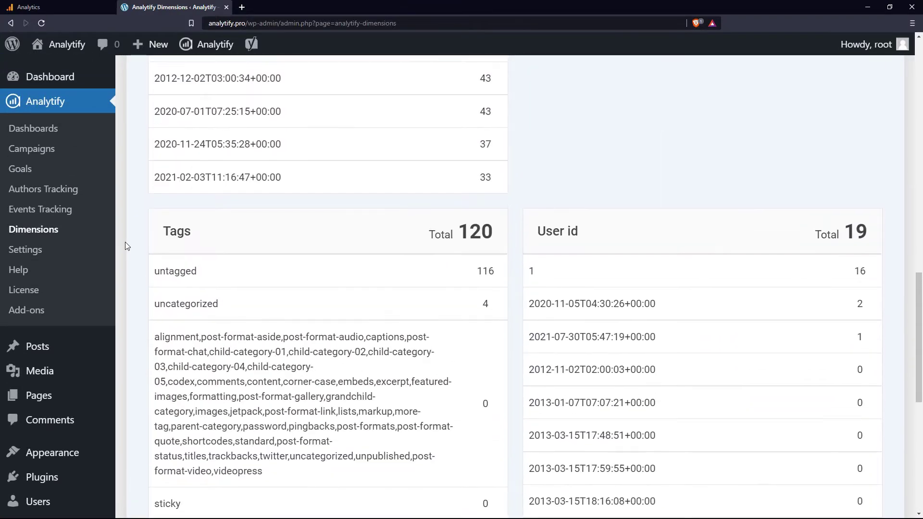
pyautogui.scroll(3, 125, 245)
pyautogui.scroll(2, 125, 245)
pyautogui.scroll(2, 125, 246)
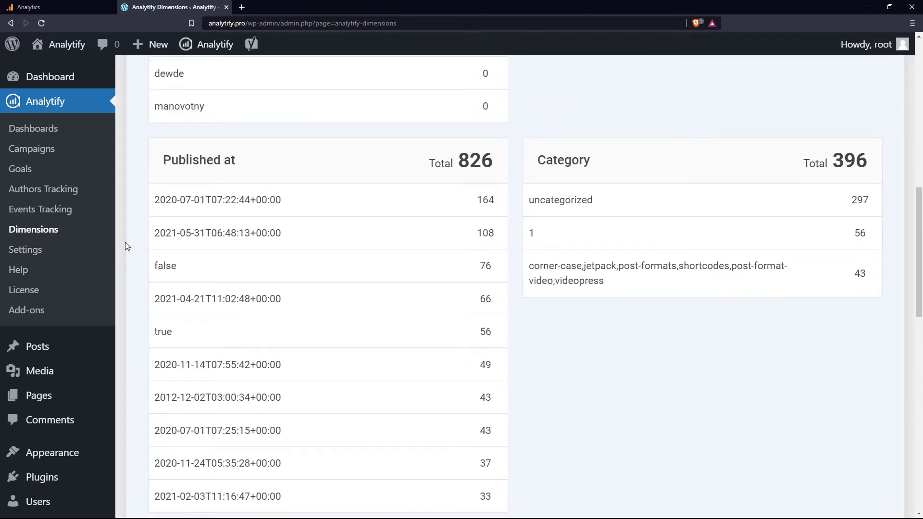
pyautogui.scroll(2, 125, 246)
pyautogui.scroll(4, 125, 246)
pyautogui.scroll(2, 125, 245)
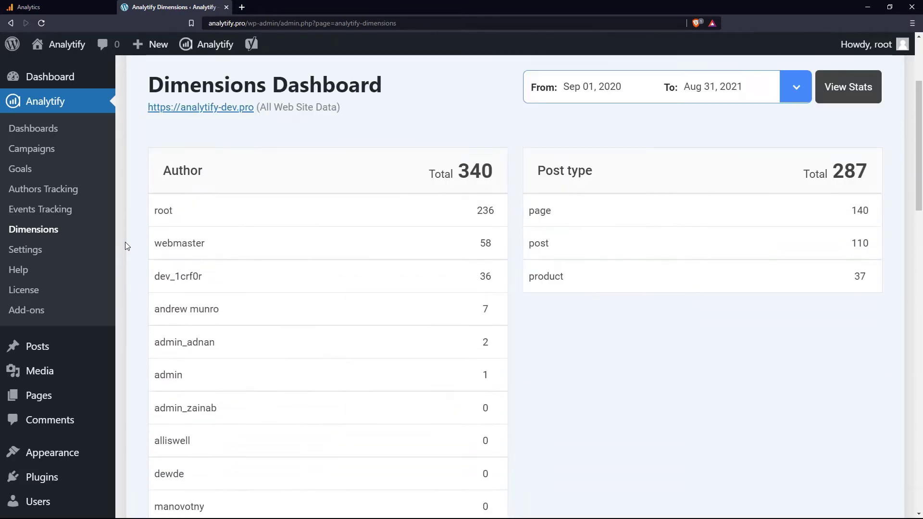
pyautogui.scroll(2, 125, 246)
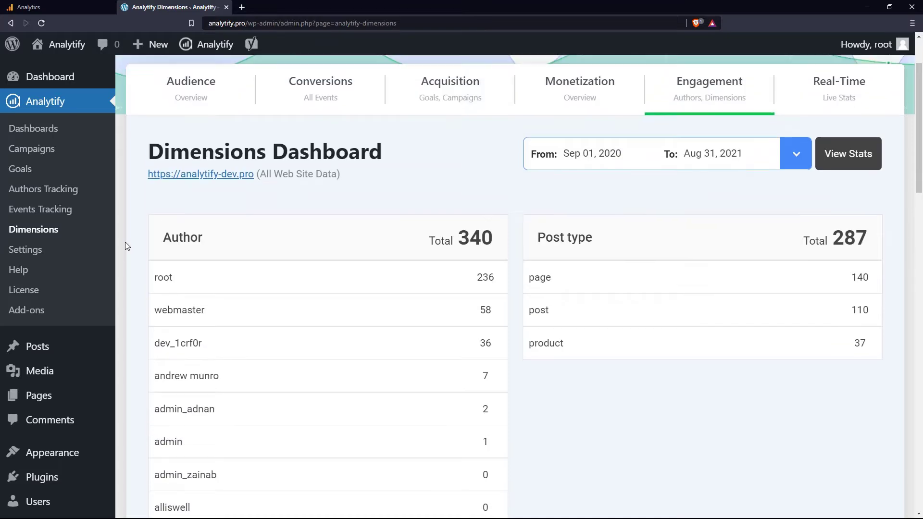
pyautogui.scroll(2, 124, 246)
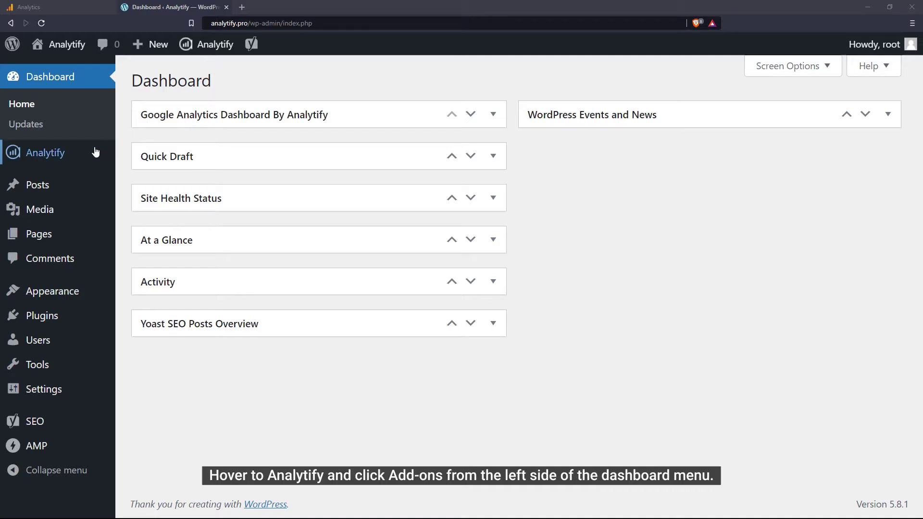
pyautogui.moveTo(45, 152)
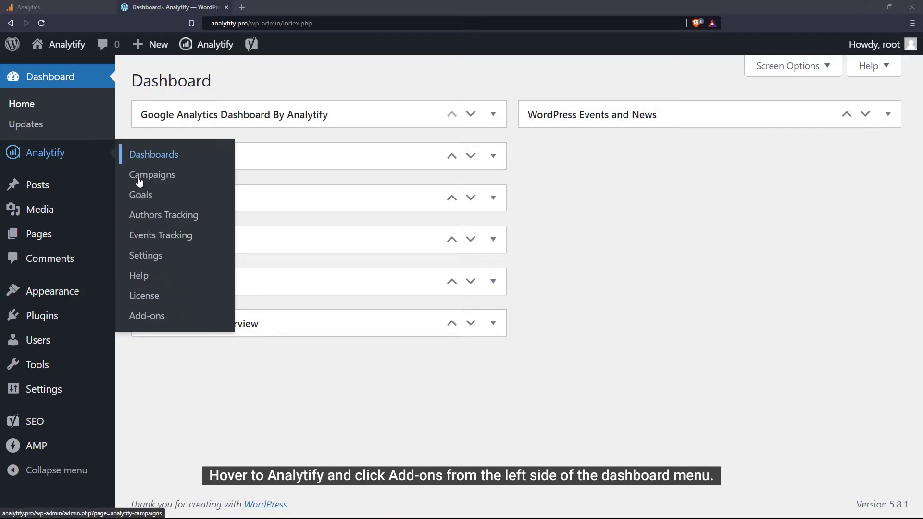
pyautogui.click(146, 321)
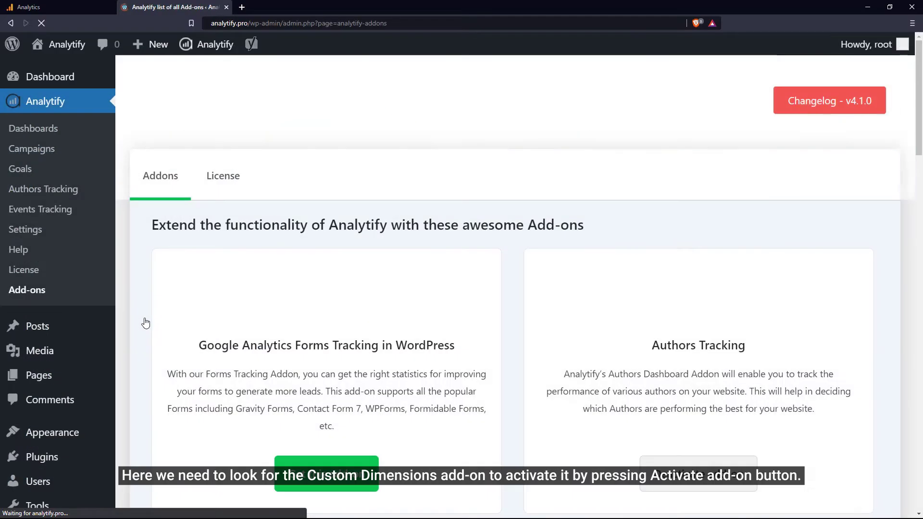
# Activate the Custom Dimensions add-on and open Analytify's Settings.
pyautogui.scroll(-5, 146, 321)
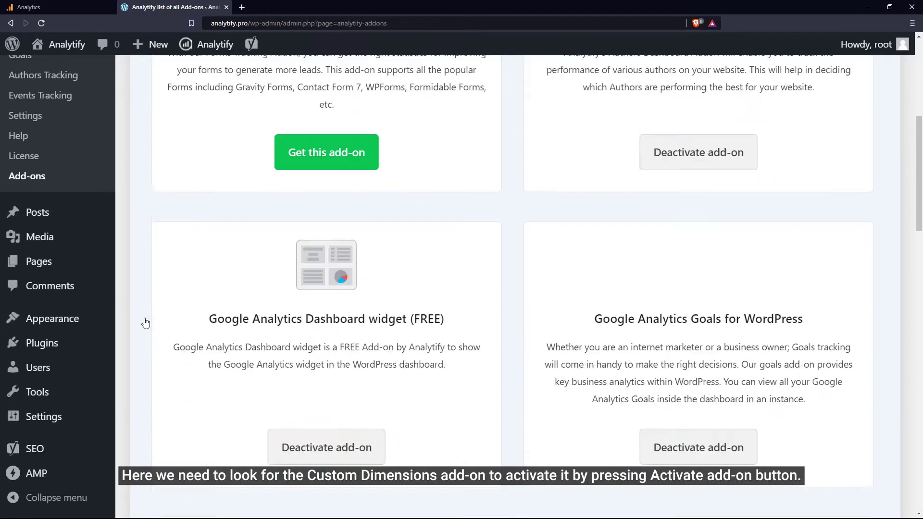
pyautogui.scroll(-5, 146, 322)
pyautogui.scroll(-5, 146, 322)
pyautogui.scroll(-5, 146, 322)
pyautogui.scroll(-1, 146, 321)
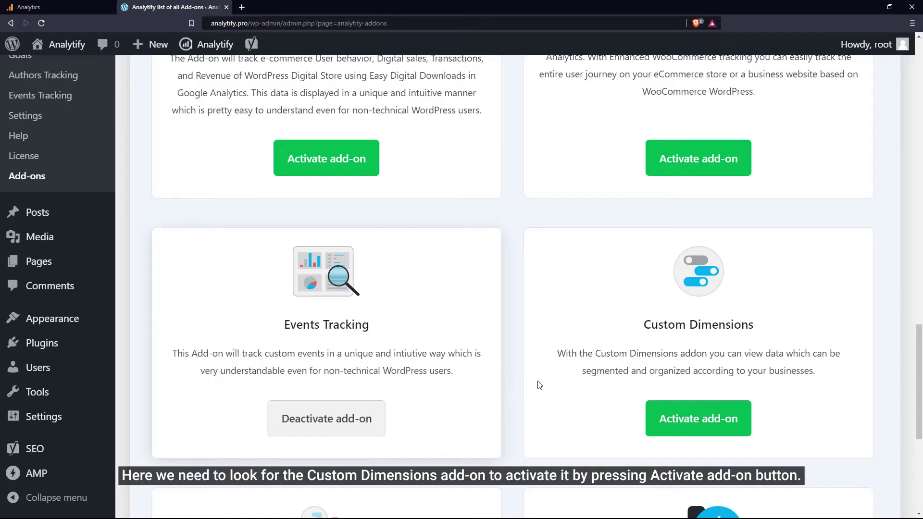
pyautogui.click(663, 417)
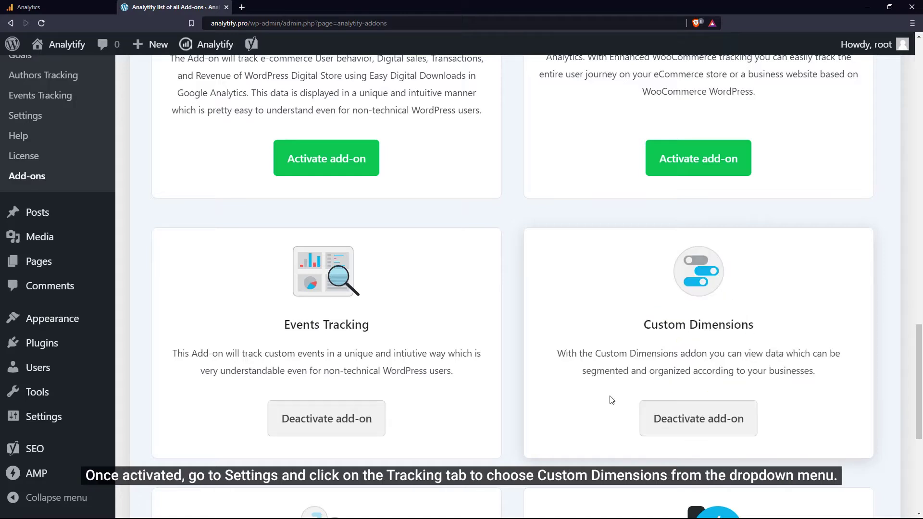
pyautogui.click(21, 116)
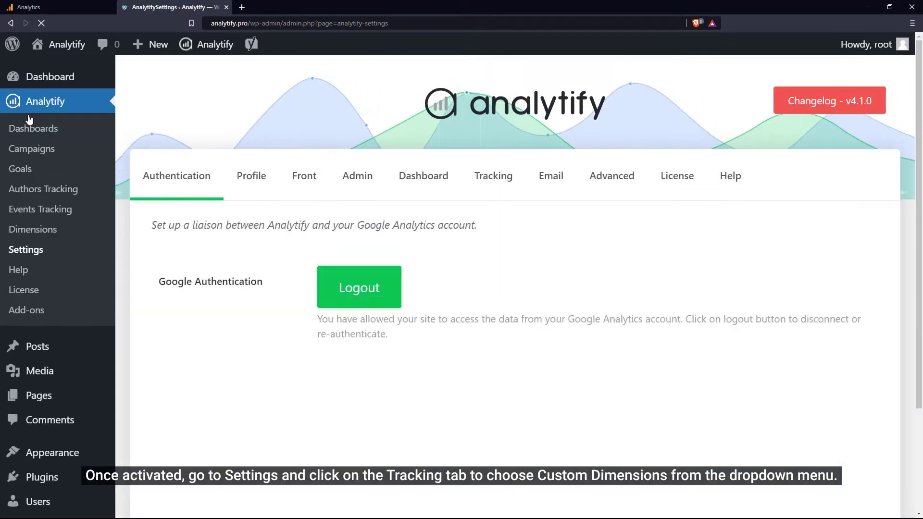
pyautogui.moveTo(493, 176)
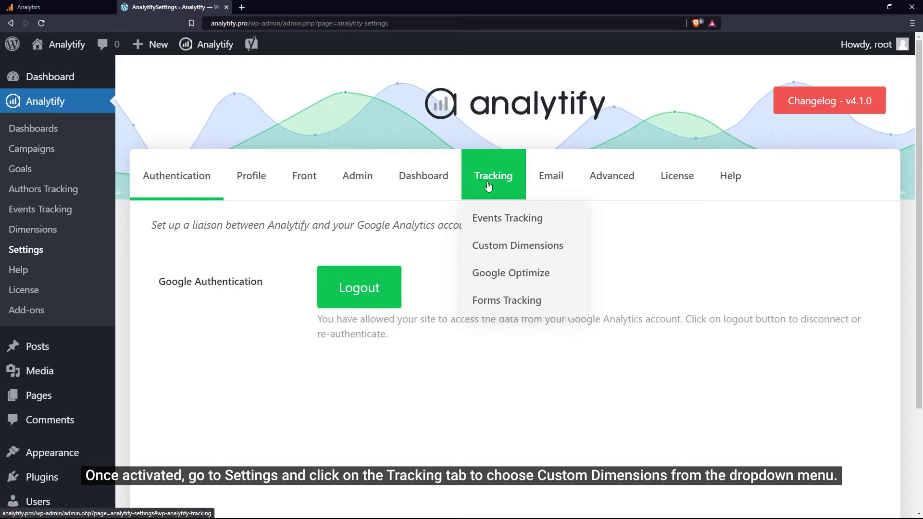
# Choose Custom Dimensions under Tracking and add an Author dimension row.
pyautogui.click(501, 246)
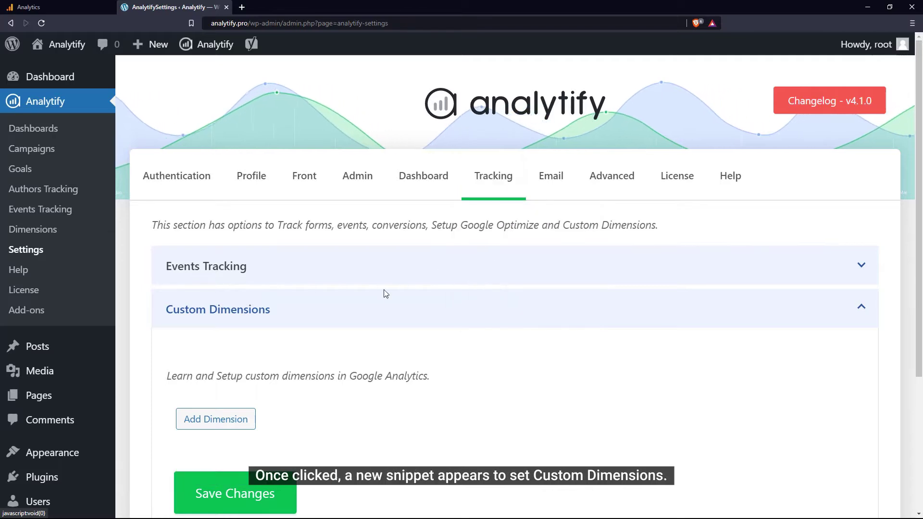
pyautogui.scroll(-3, 376, 304)
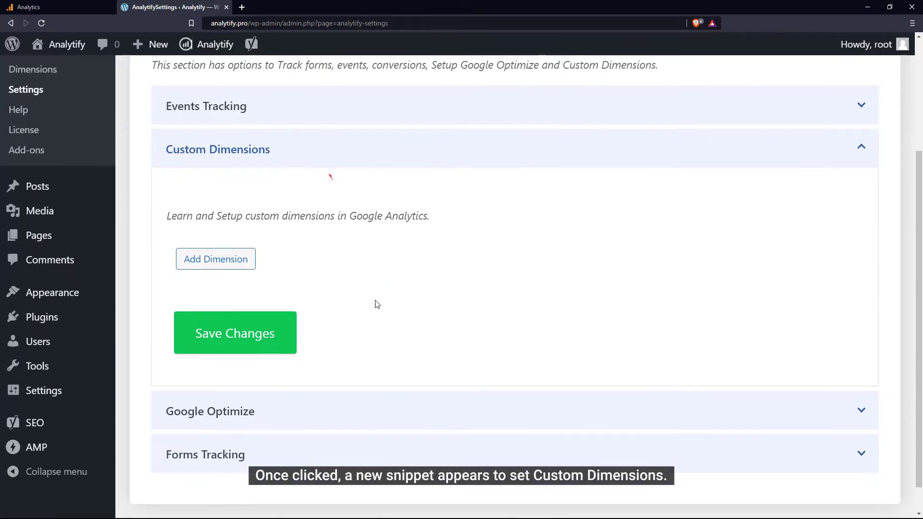
pyautogui.click(206, 265)
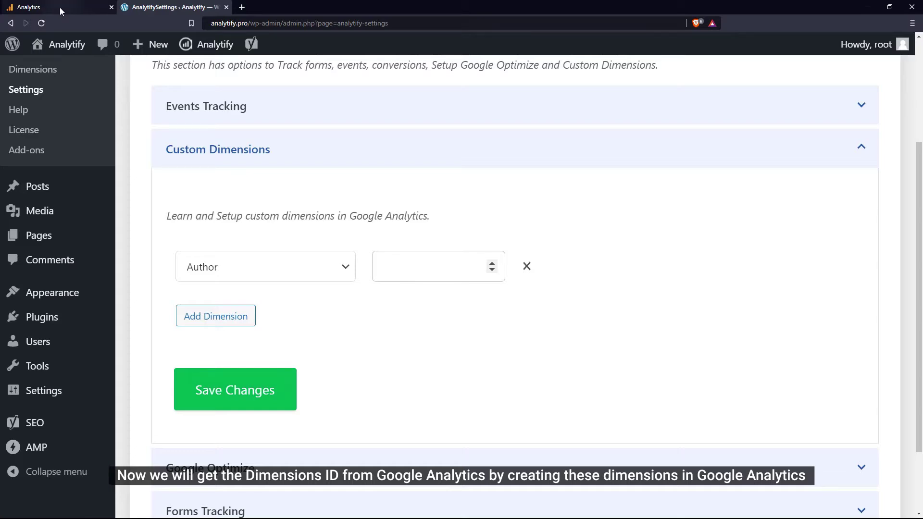
# Open the Google Analytics property's Custom Dimensions list and start a new dimension.
pyautogui.click(60, 7)
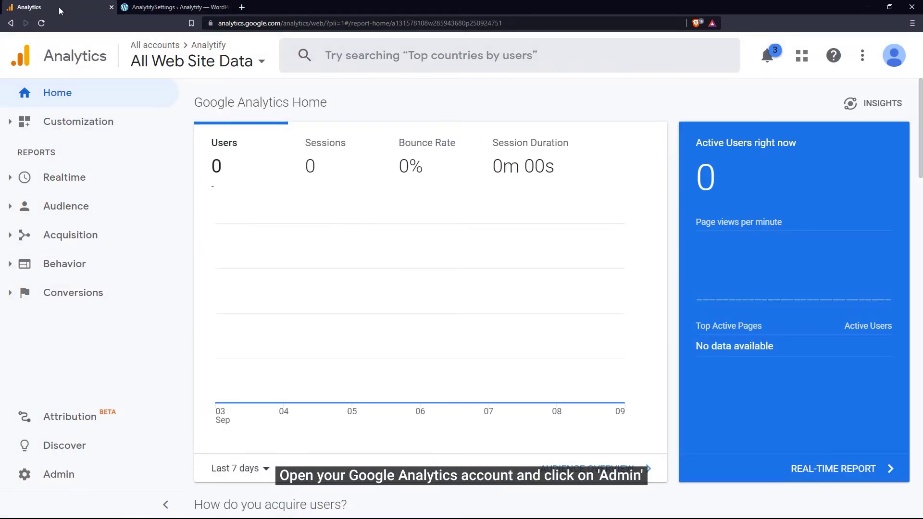
pyautogui.click(65, 478)
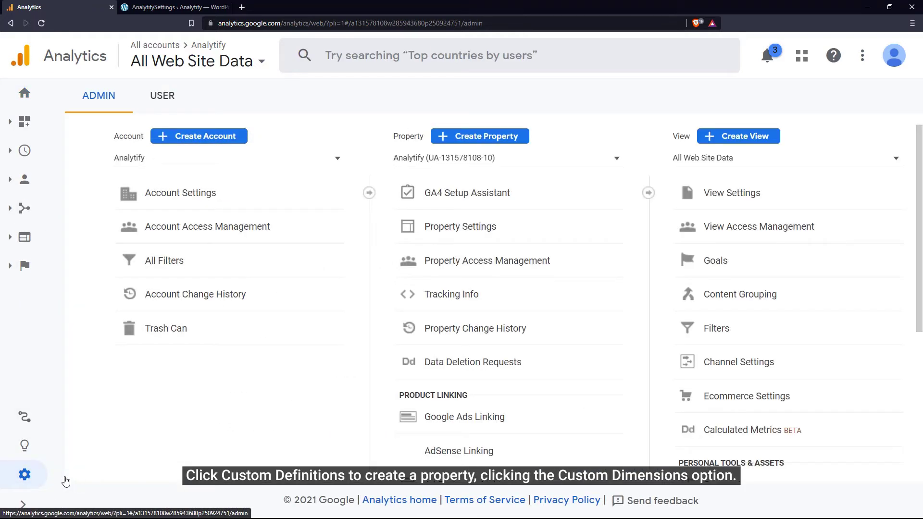
pyautogui.scroll(-5, 424, 364)
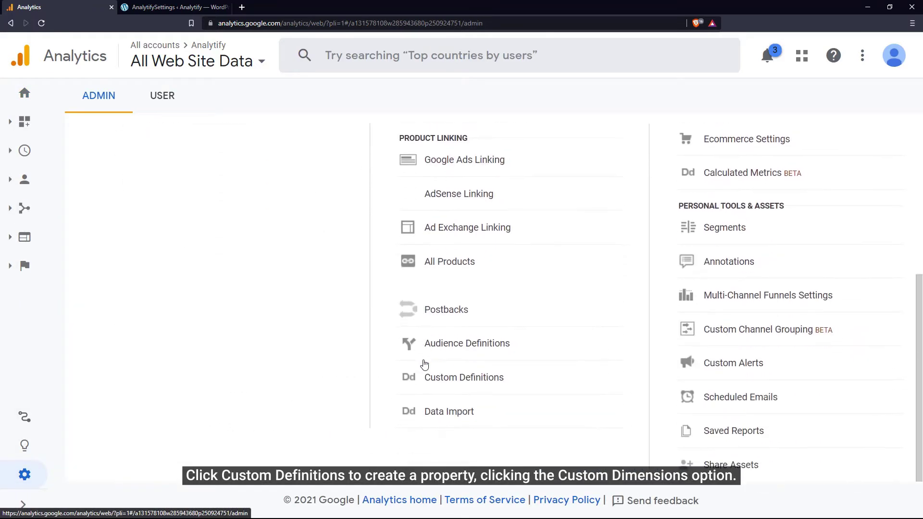
pyautogui.click(431, 388)
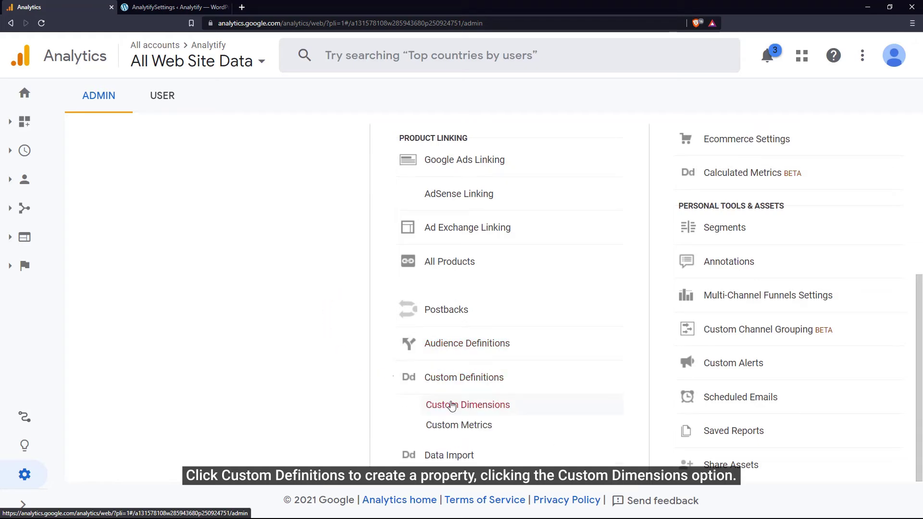
pyautogui.click(451, 405)
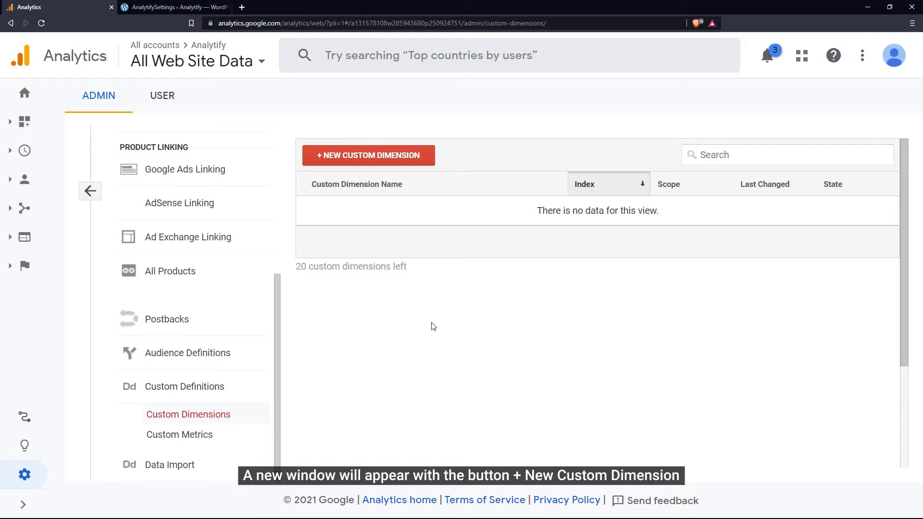
pyautogui.click(407, 164)
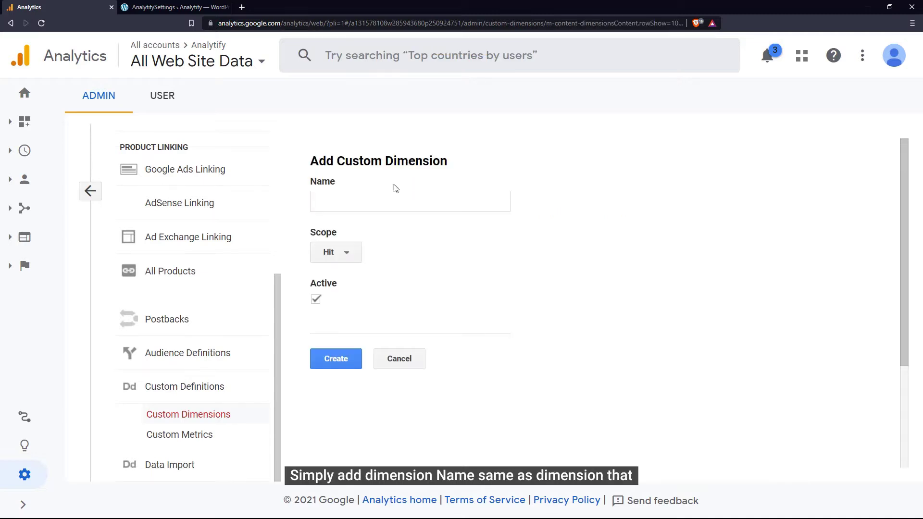
# Create the hit-scoped Author dimension and check its index 1 against Analytify.
pyautogui.click(382, 199)
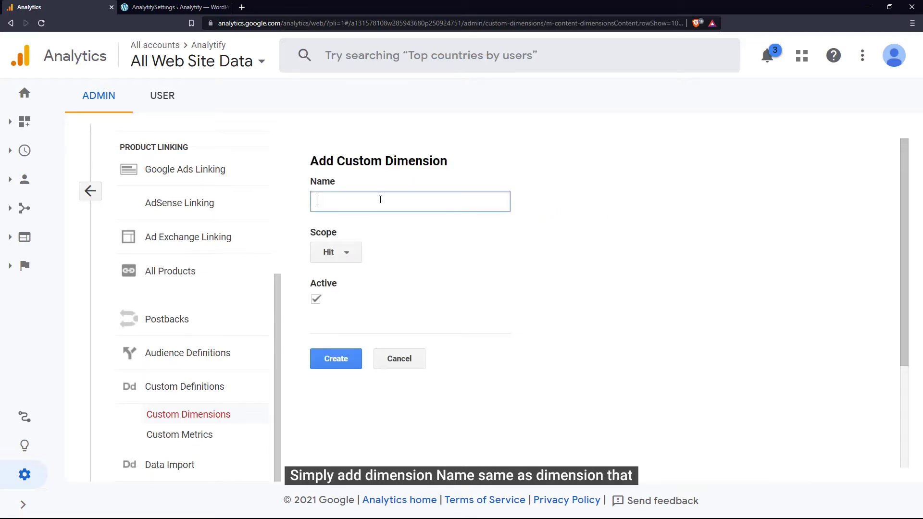
pyautogui.write('Author')
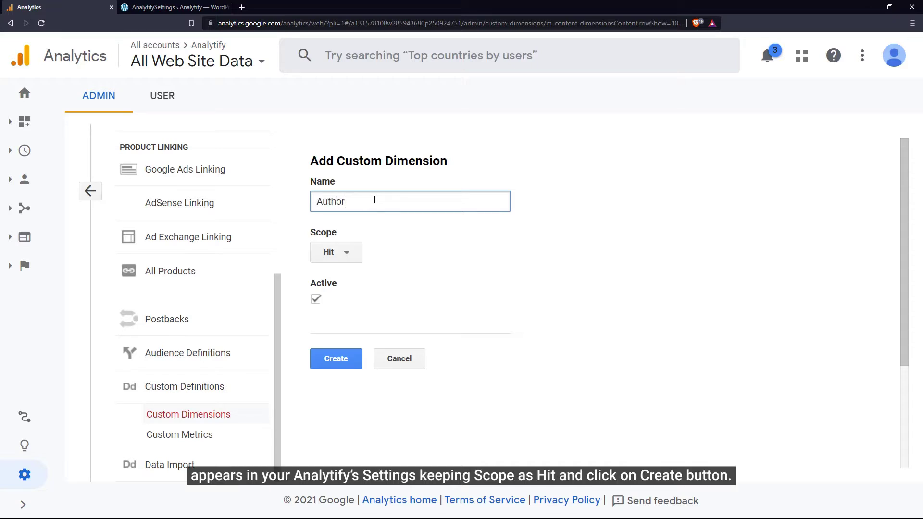
pyautogui.click(338, 361)
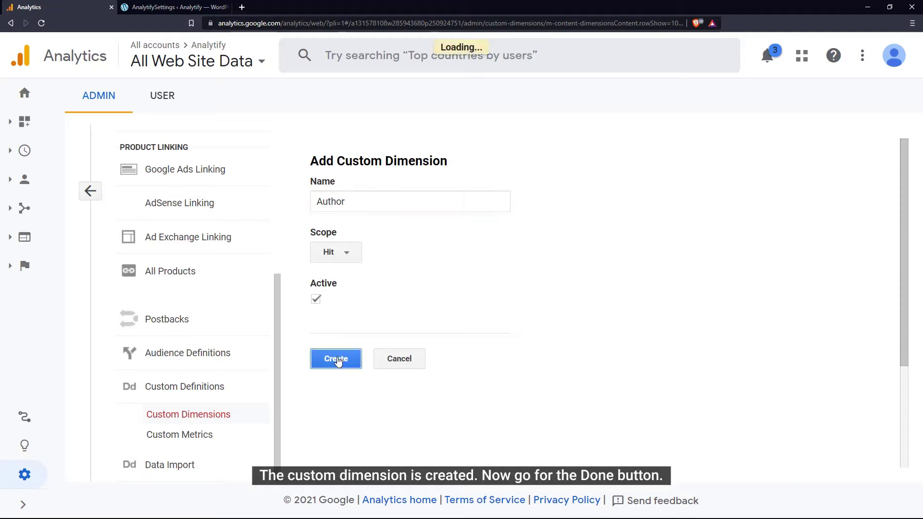
pyautogui.click(334, 440)
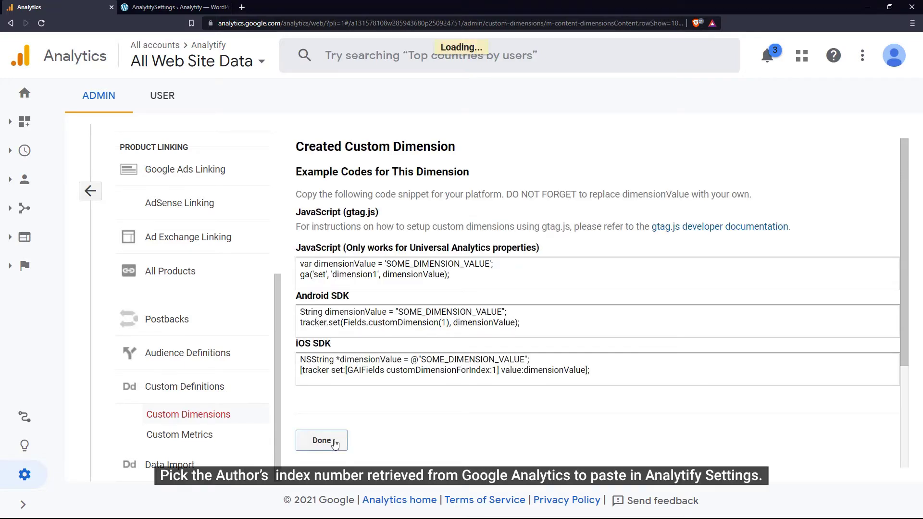
pyautogui.click(172, 9)
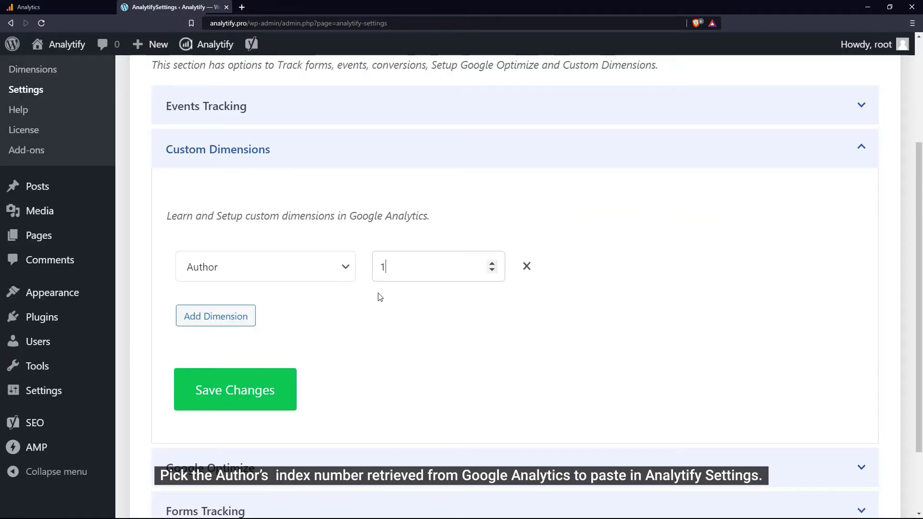
pyautogui.click(77, 9)
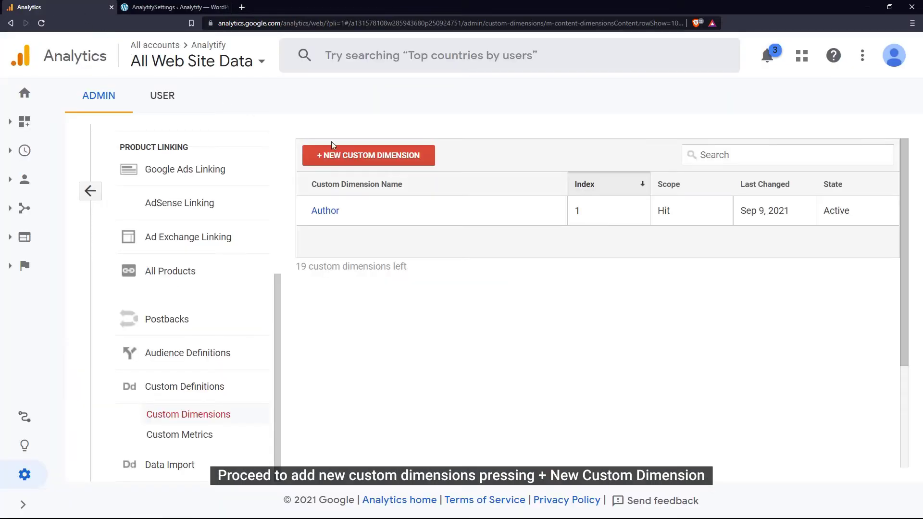
# Create the Post Type (index 2) and Published at (index 3) custom dimensions.
pyautogui.click(358, 156)
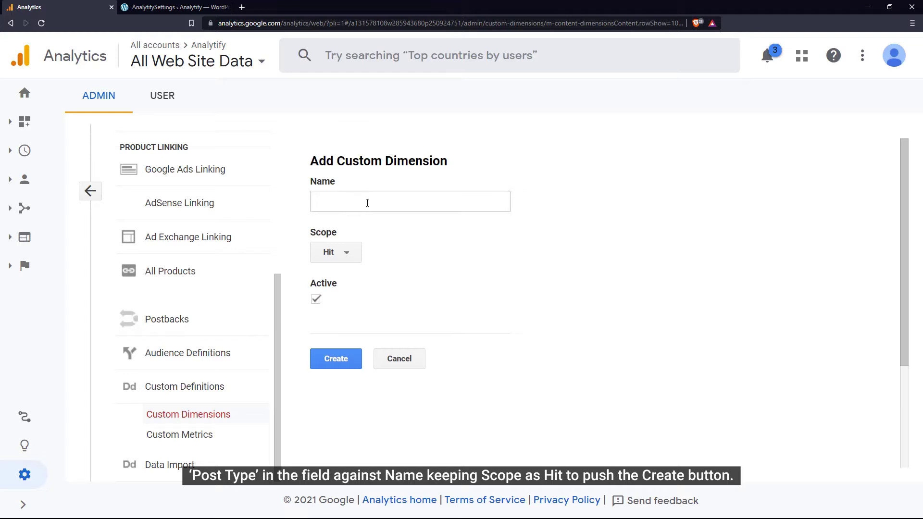
pyautogui.click(368, 207)
pyautogui.write('Post Type')
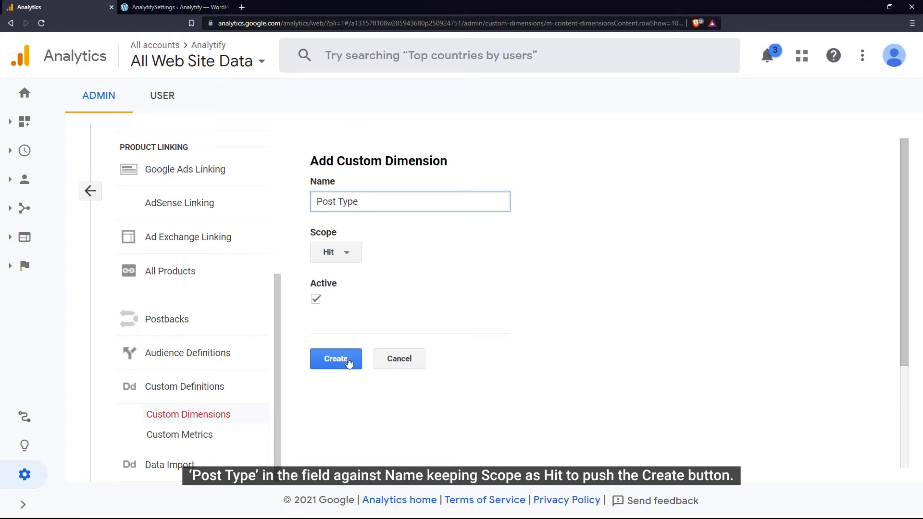
pyautogui.click(347, 360)
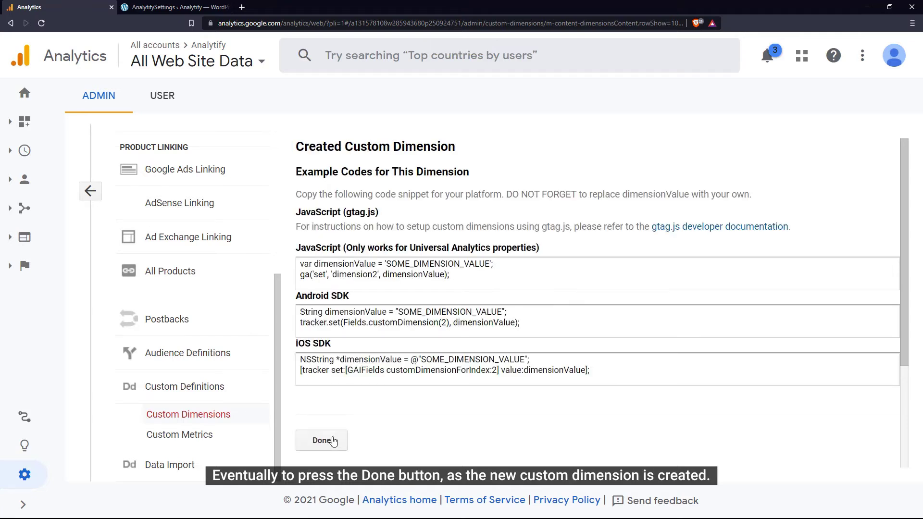
pyautogui.click(322, 441)
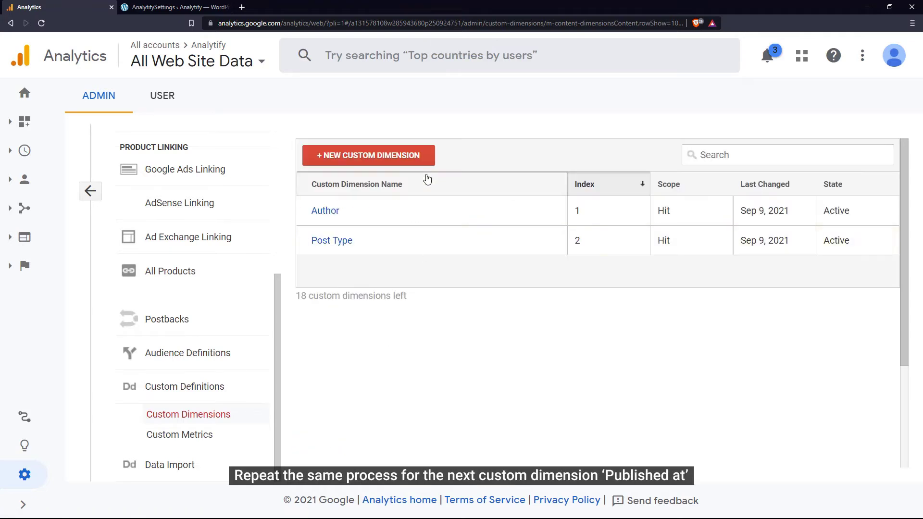
pyautogui.click(424, 165)
pyautogui.write('Published at')
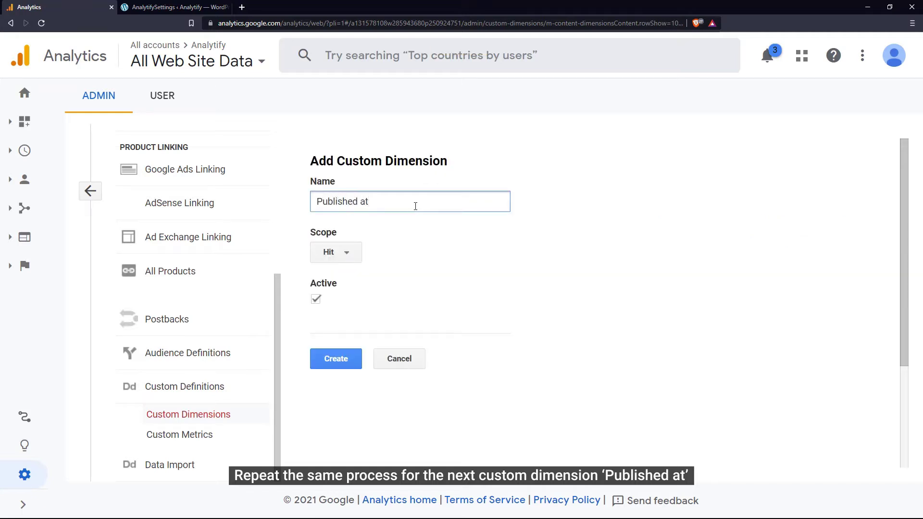
pyautogui.click(344, 364)
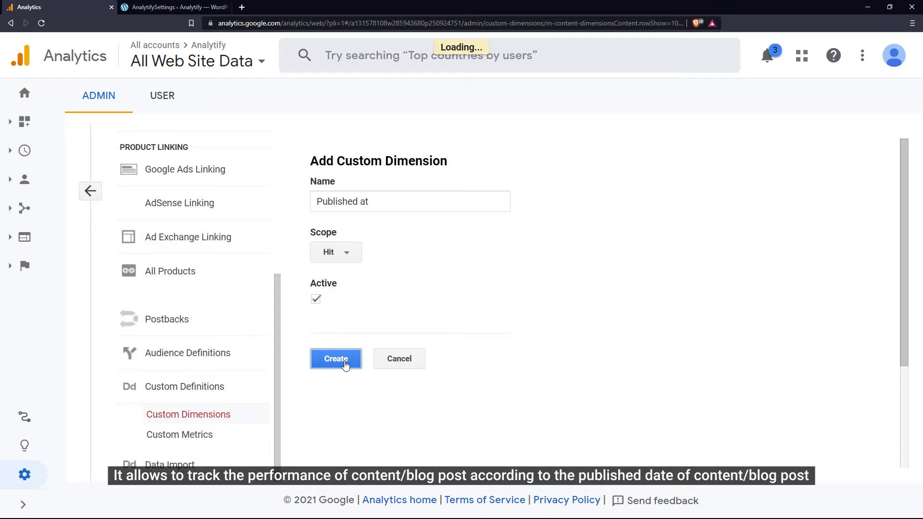
# Finish Published at and create Category as custom dimension 4.
pyautogui.click(335, 445)
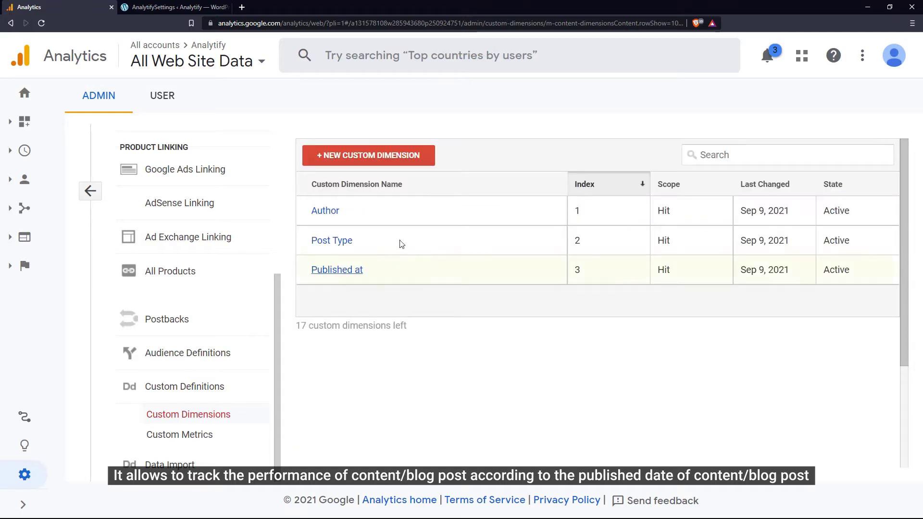
pyautogui.click(413, 157)
pyautogui.write('Category')
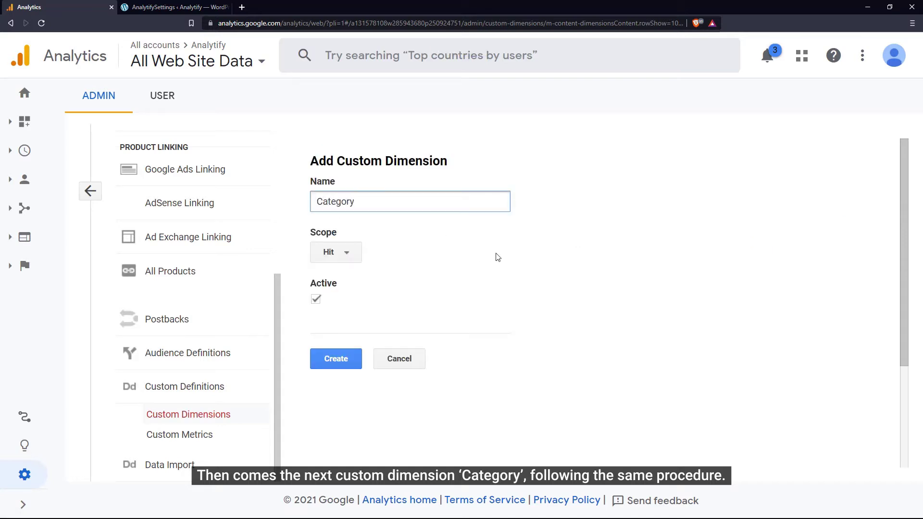
pyautogui.click(353, 363)
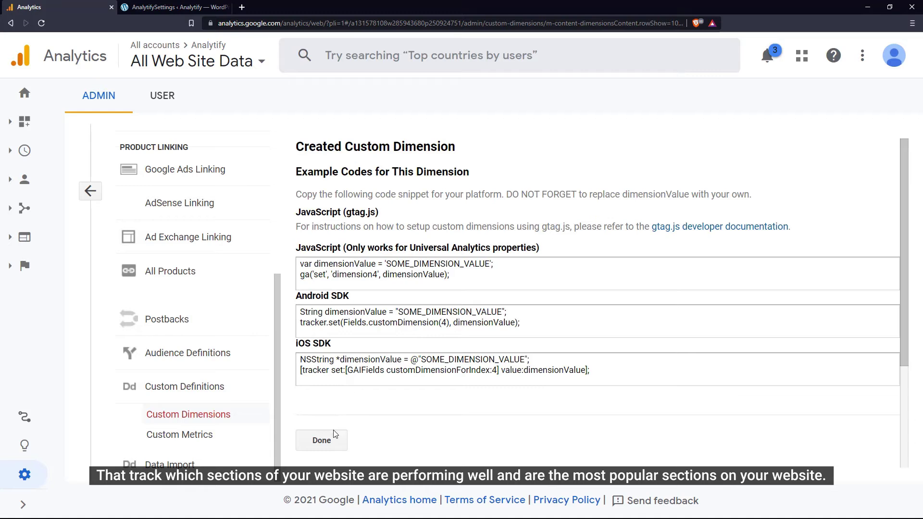
pyautogui.click(321, 441)
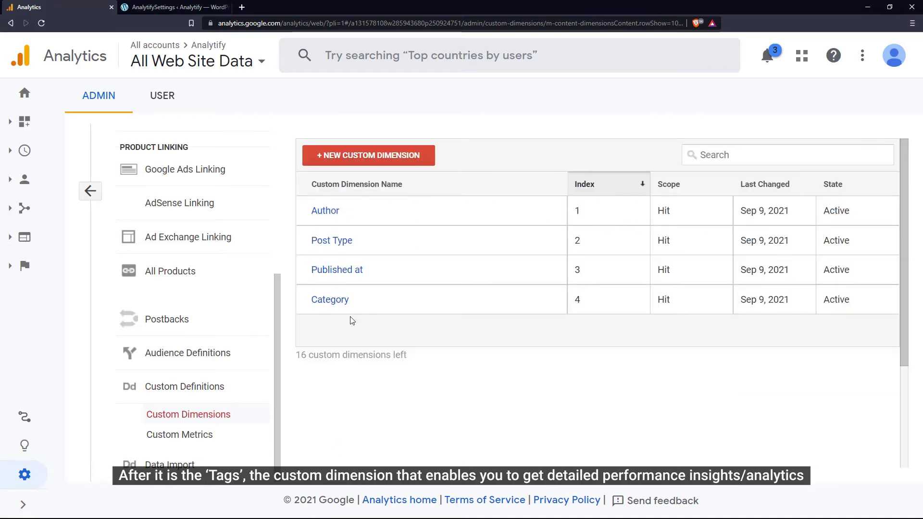
# Create Tags as hit-scoped custom dimension 5.
pyautogui.click(425, 160)
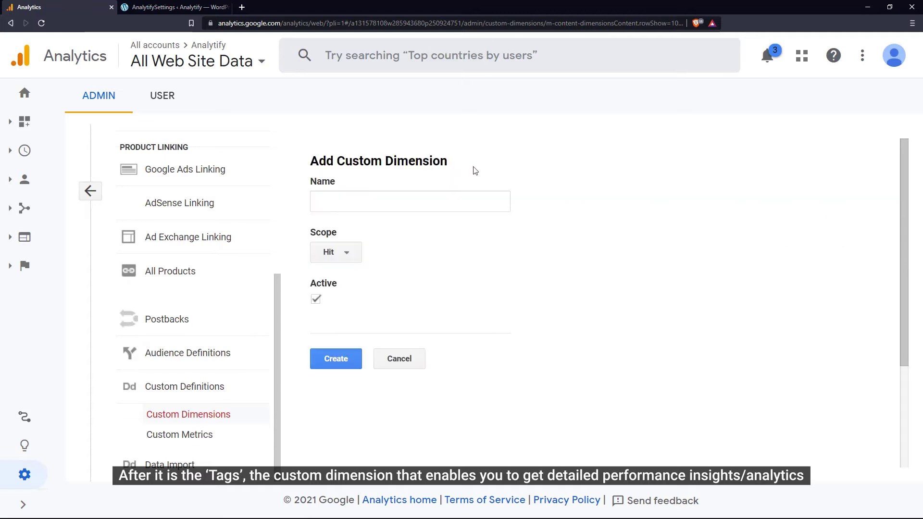
pyautogui.click(477, 199)
pyautogui.write('Tags')
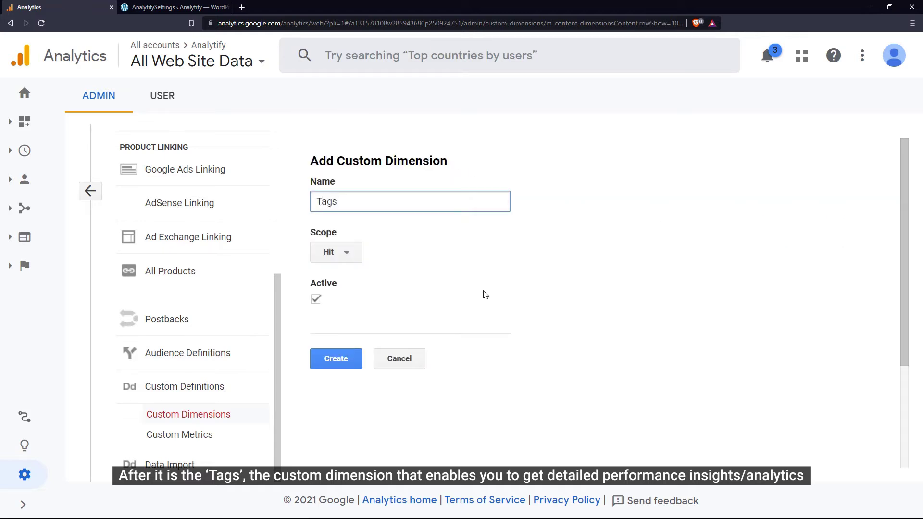
pyautogui.click(343, 365)
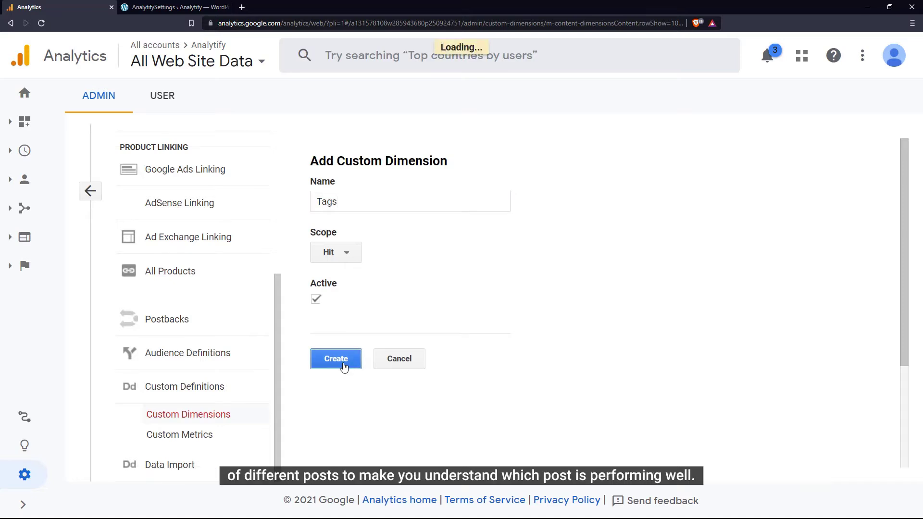
pyautogui.click(321, 447)
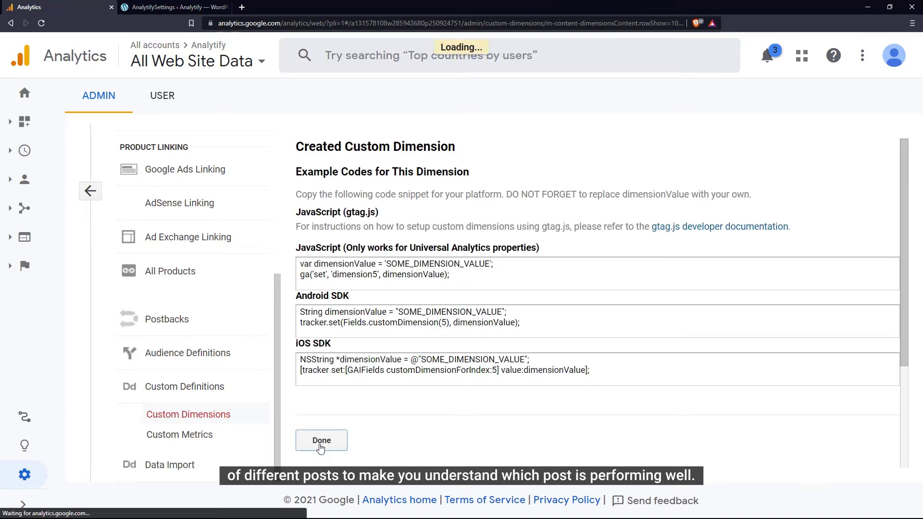
pyautogui.click(368, 155)
pyautogui.write('User ID')
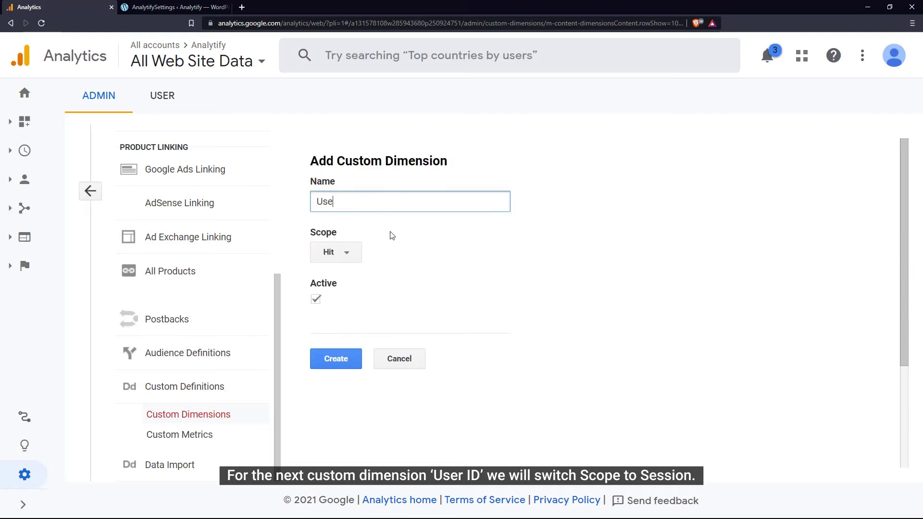
# Create User ID as a session-scoped custom dimension, index 6.
pyautogui.click(346, 252)
pyautogui.click(346, 300)
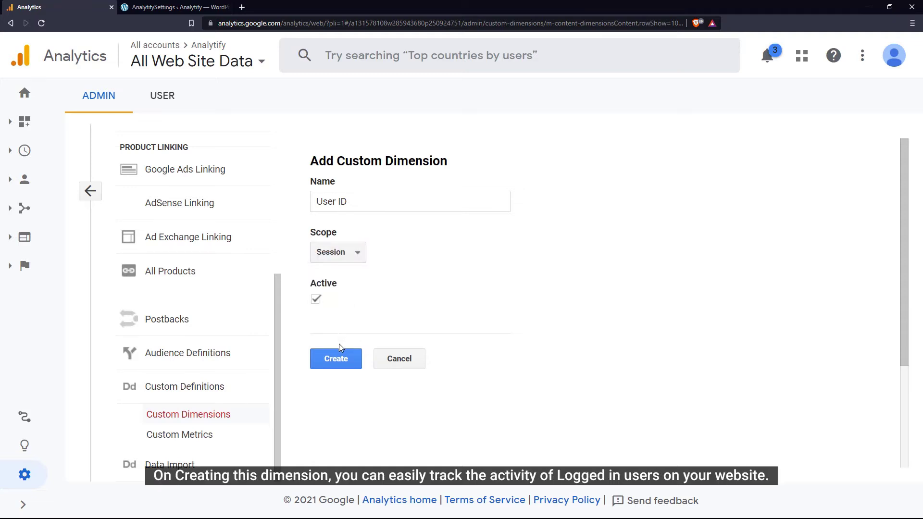
pyautogui.click(336, 360)
pyautogui.click(336, 361)
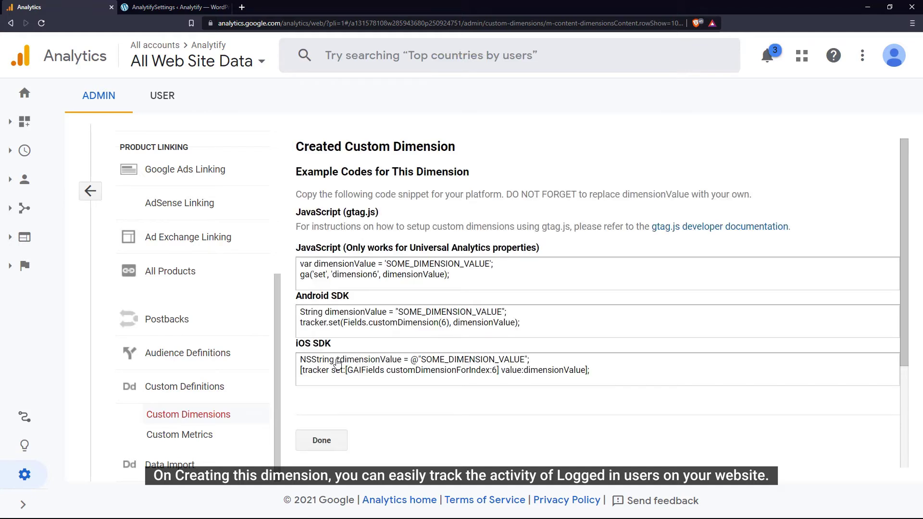
pyautogui.click(327, 438)
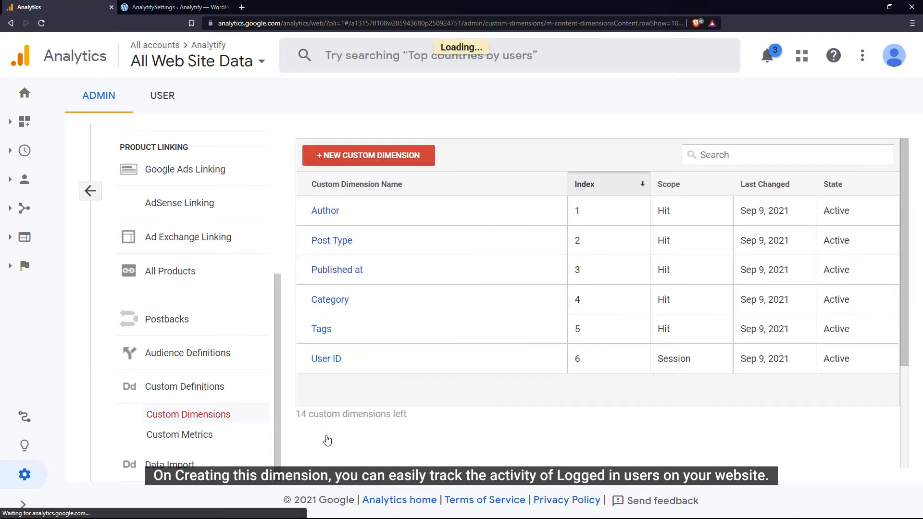
# Create Logged In as a session-scoped custom dimension, index 7.
pyautogui.click(411, 167)
pyautogui.click(380, 204)
pyautogui.write('Logged In')
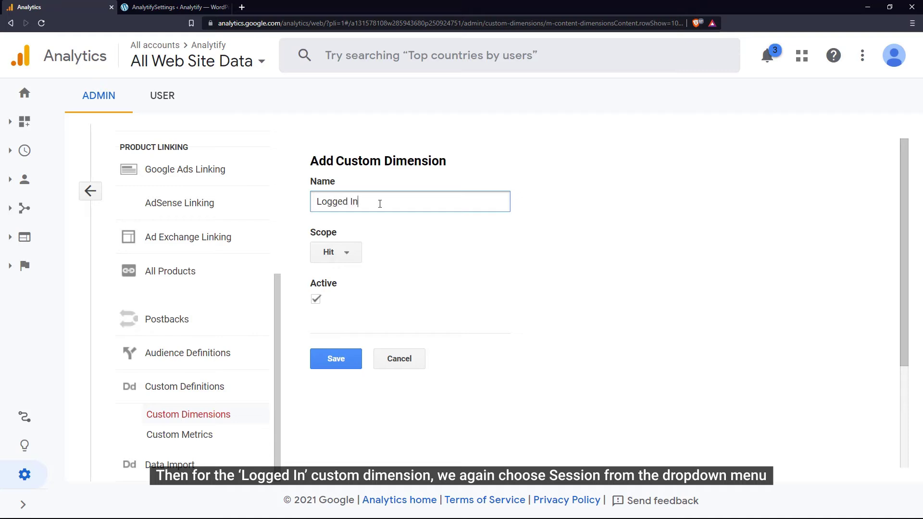
pyautogui.click(331, 252)
pyautogui.click(328, 298)
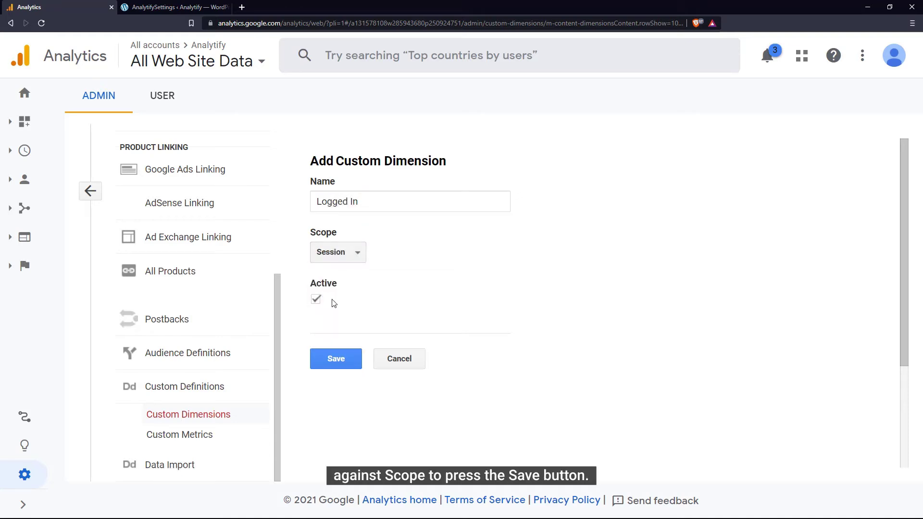
pyautogui.click(332, 361)
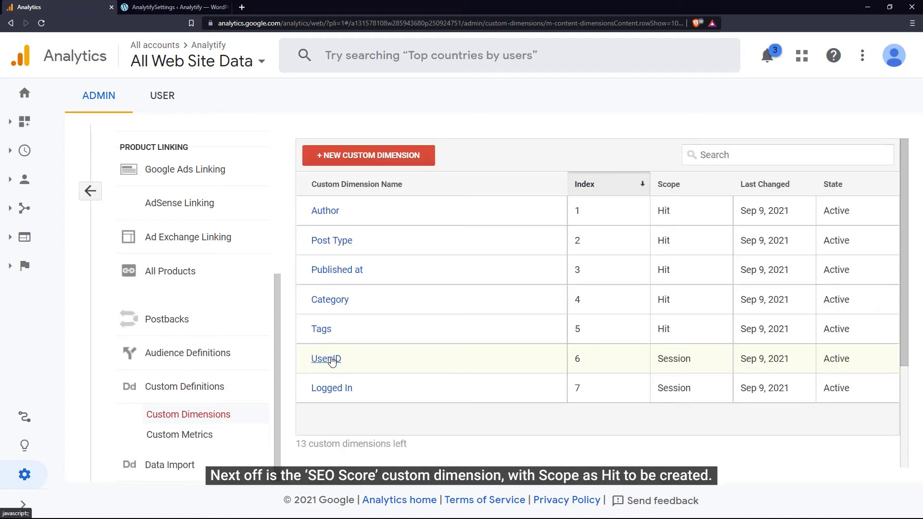
# Create SEO Score as hit-scoped custom dimension 8.
pyautogui.click(421, 162)
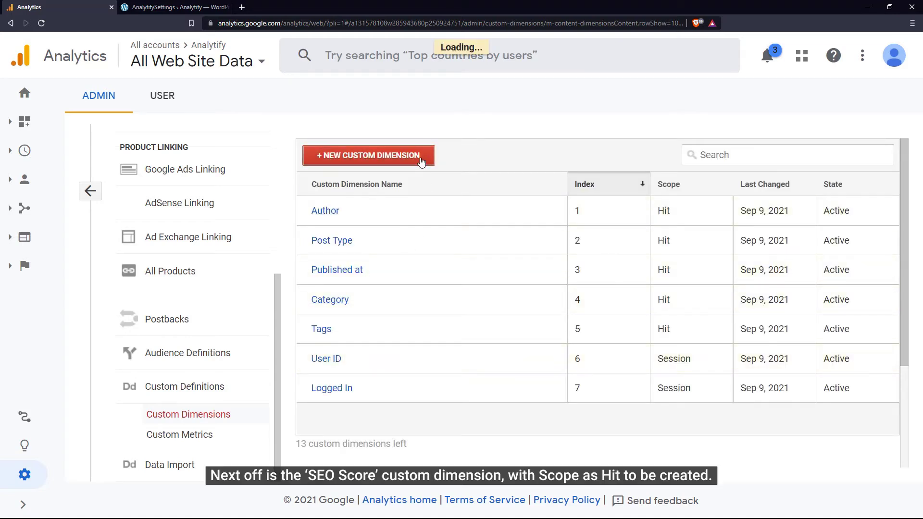
pyautogui.click(409, 200)
pyautogui.write('SE')
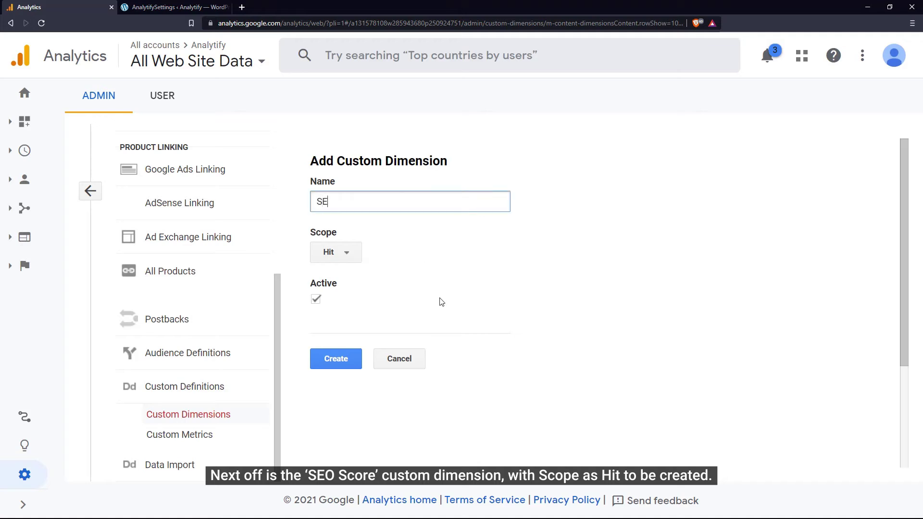
pyautogui.write('O Score')
pyautogui.click(348, 358)
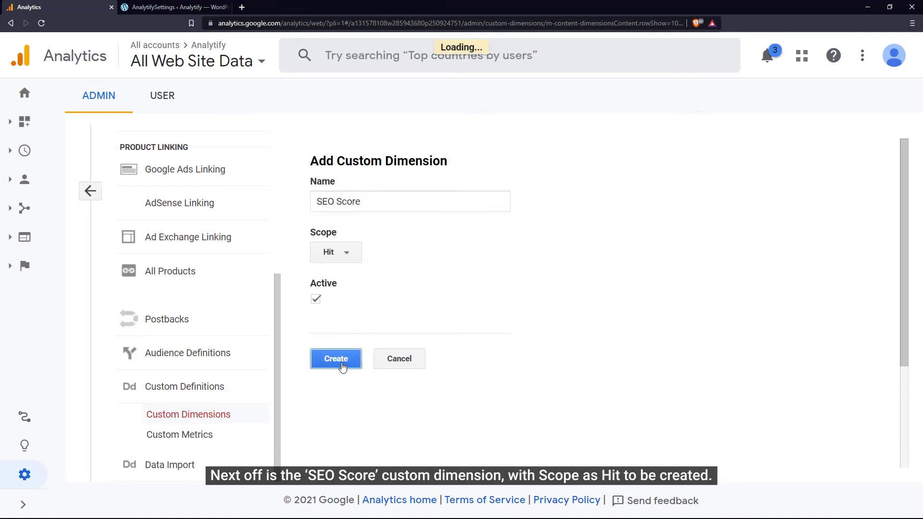
pyautogui.click(331, 440)
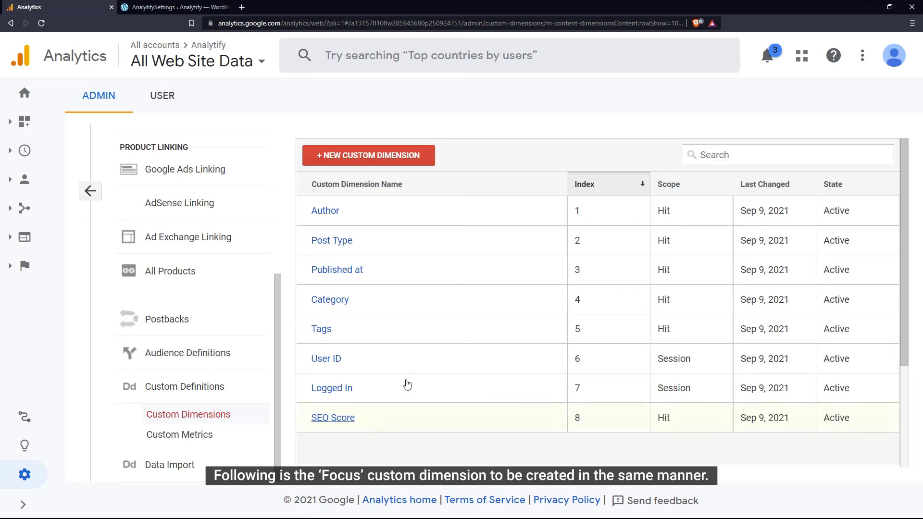
# Create Focus Keyword as hit-scoped custom dimension 9.
pyautogui.click(429, 155)
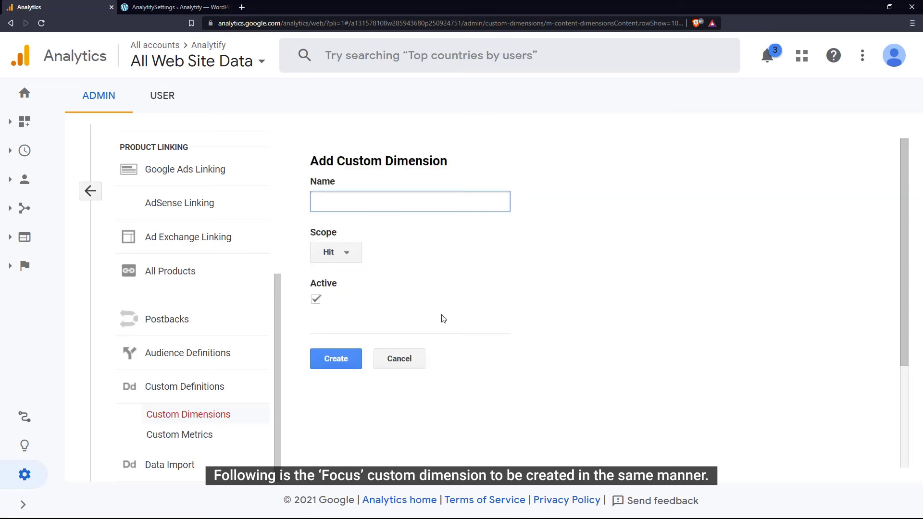
pyautogui.write('Focus Keyword')
pyautogui.click(342, 358)
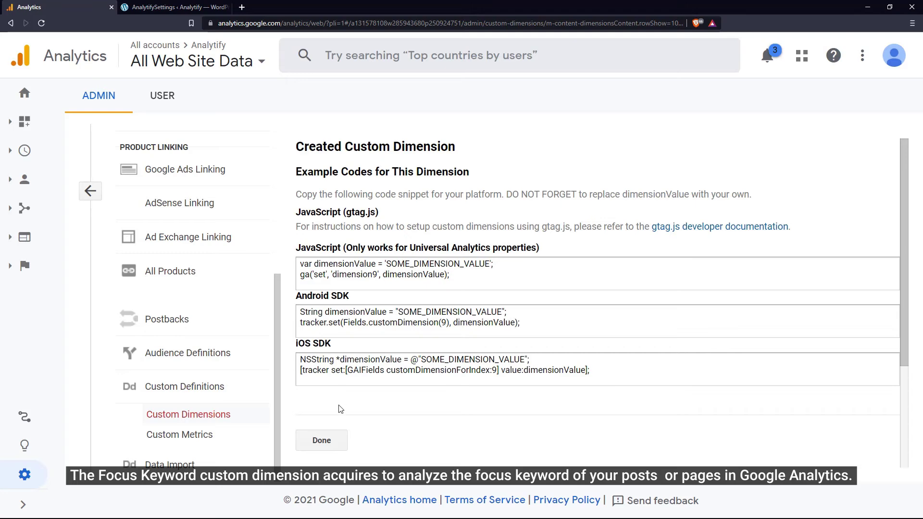
pyautogui.click(330, 441)
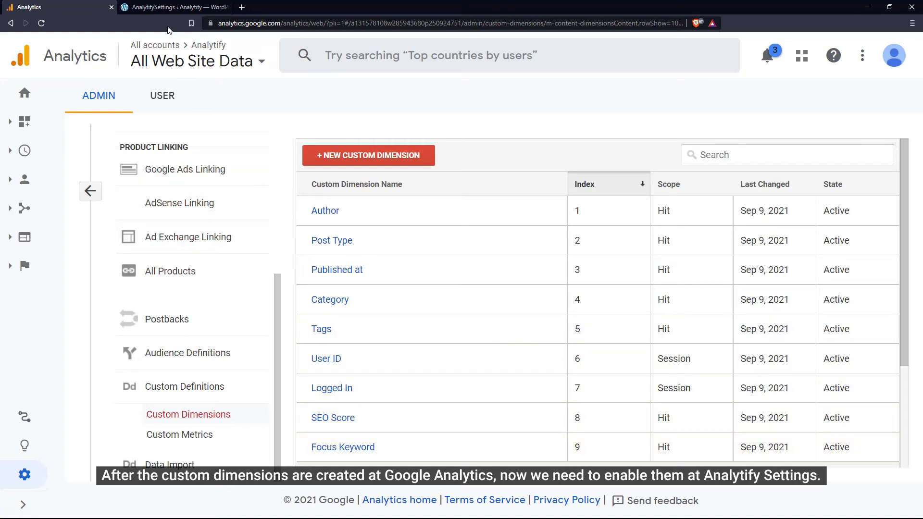
pyautogui.moveTo(173, 7)
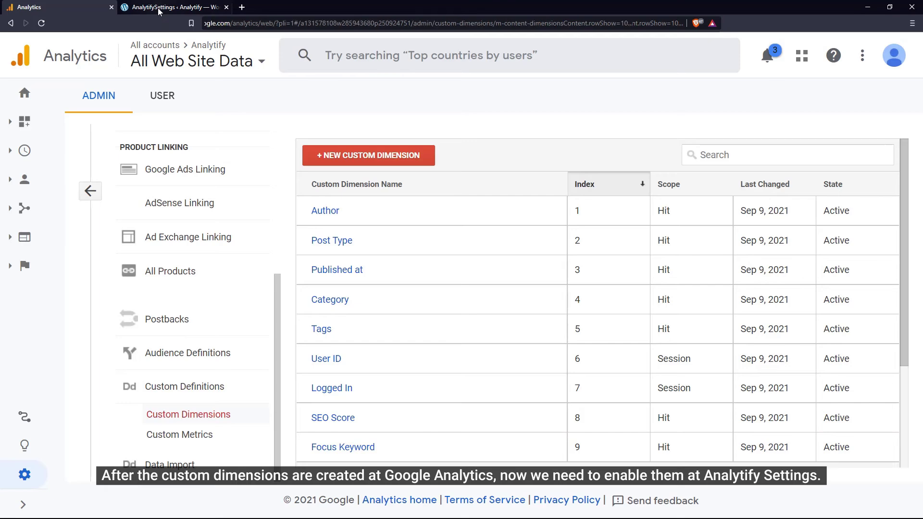
# In Analytify, add mapping rows for Post Type (index 2), Published at and Category.
pyautogui.click(157, 7)
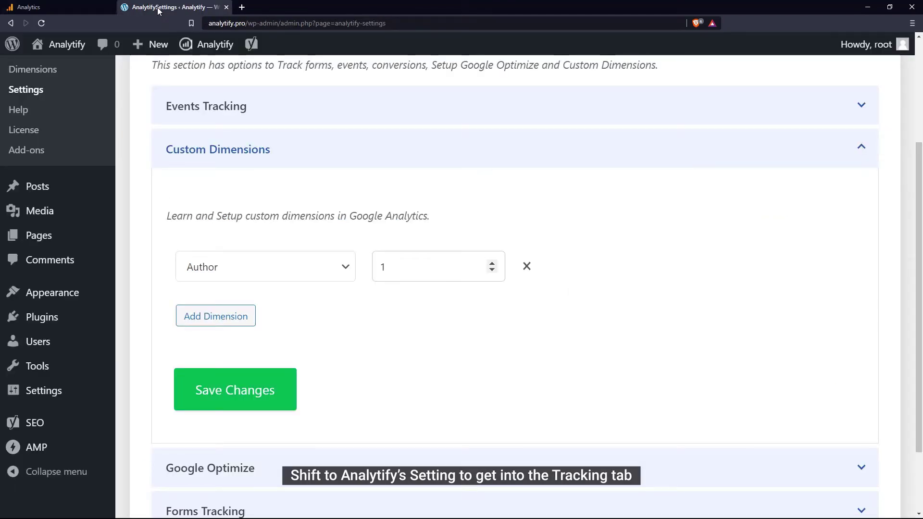
pyautogui.click(221, 318)
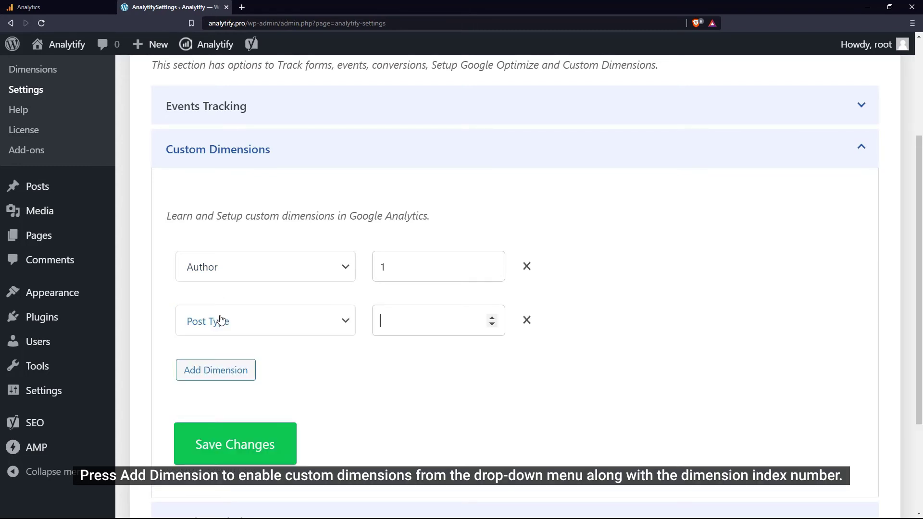
pyautogui.click(394, 323)
pyautogui.write('2')
pyautogui.click(228, 371)
pyautogui.write('3')
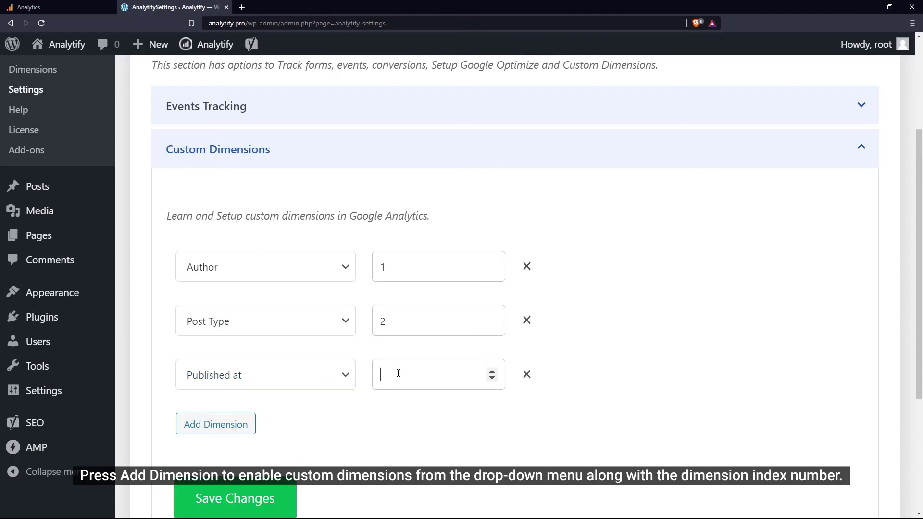
pyautogui.click(243, 424)
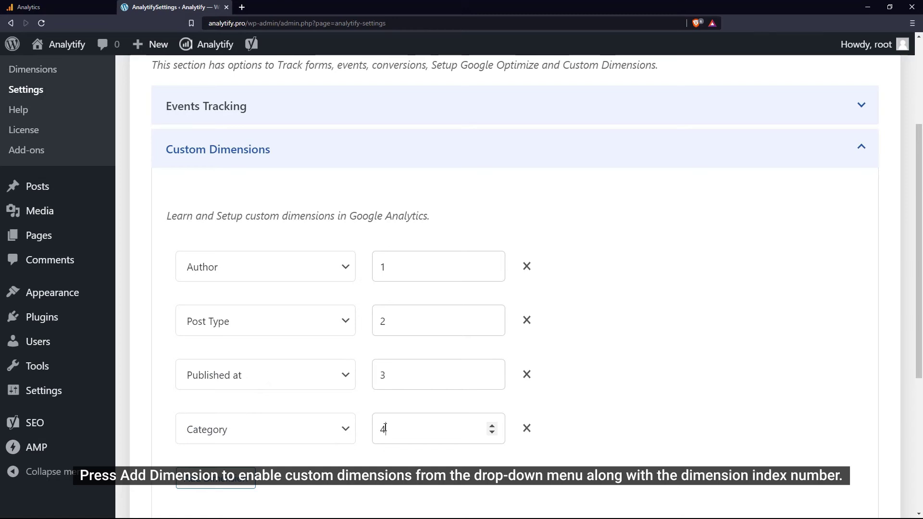
# Add mapping rows for Tags (index 5), User ID and Logged in (index 7).
pyautogui.scroll(-2, 375, 375)
pyautogui.click(226, 396)
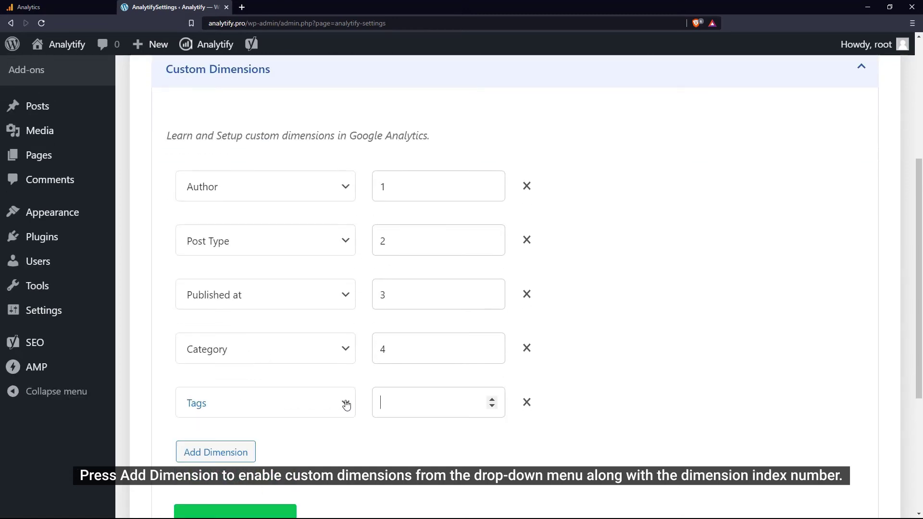
pyautogui.write('5')
pyautogui.scroll(-2, 389, 398)
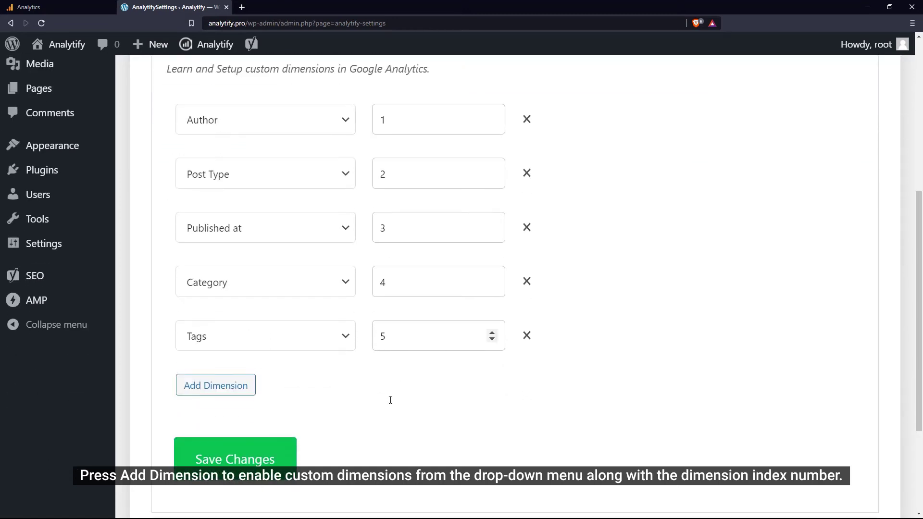
pyautogui.click(229, 382)
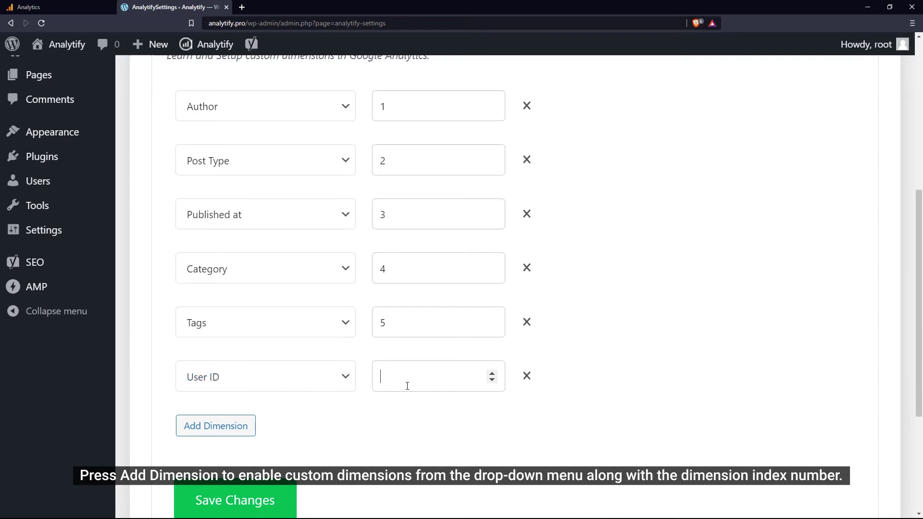
pyautogui.write('6')
pyautogui.click(243, 422)
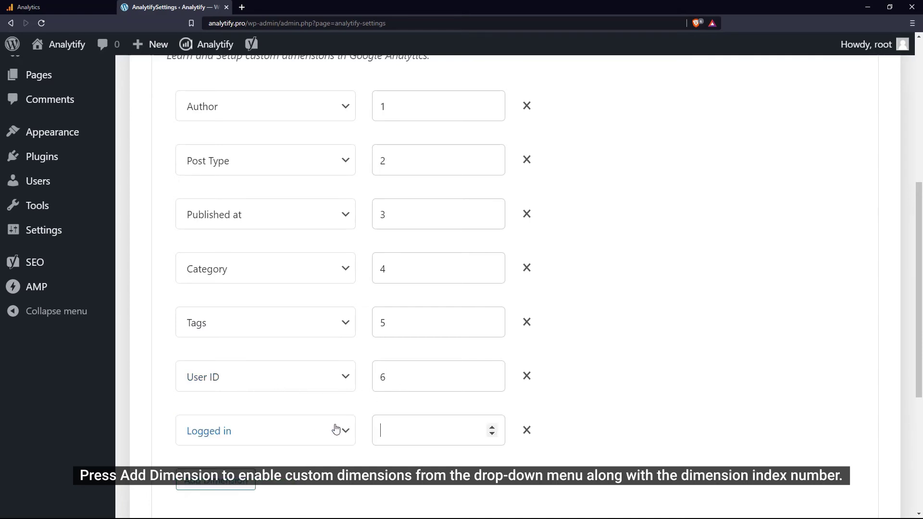
pyautogui.write('7')
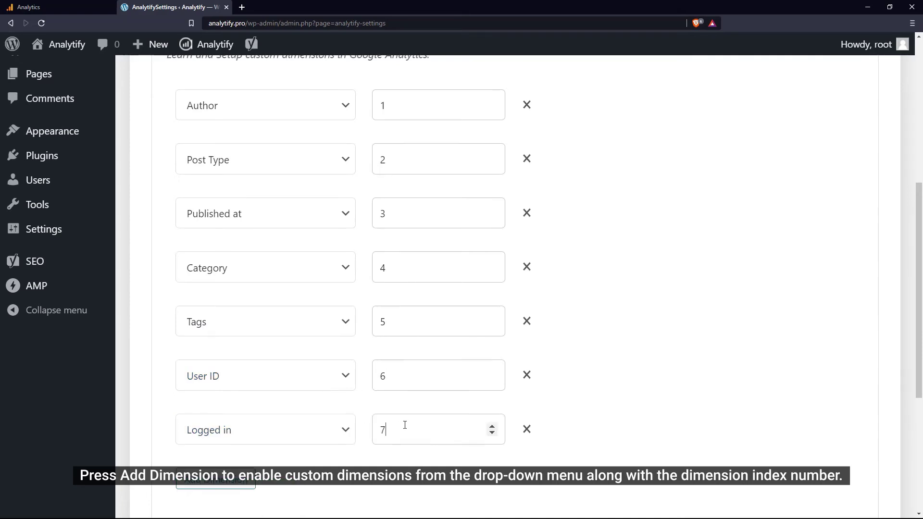
# Add SEO Score and Focus Keyword rows and save the dimension mappings.
pyautogui.scroll(-2, 404, 425)
pyautogui.click(243, 402)
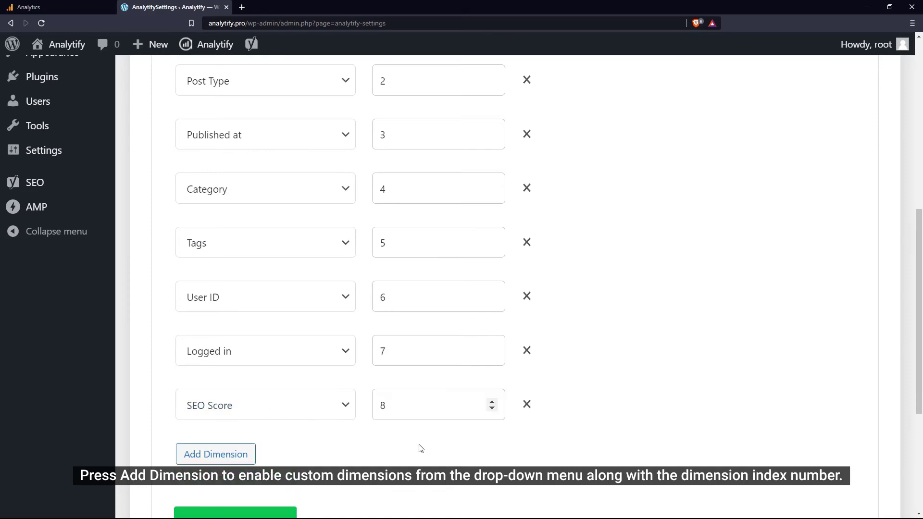
pyautogui.scroll(-2, 421, 448)
pyautogui.click(233, 382)
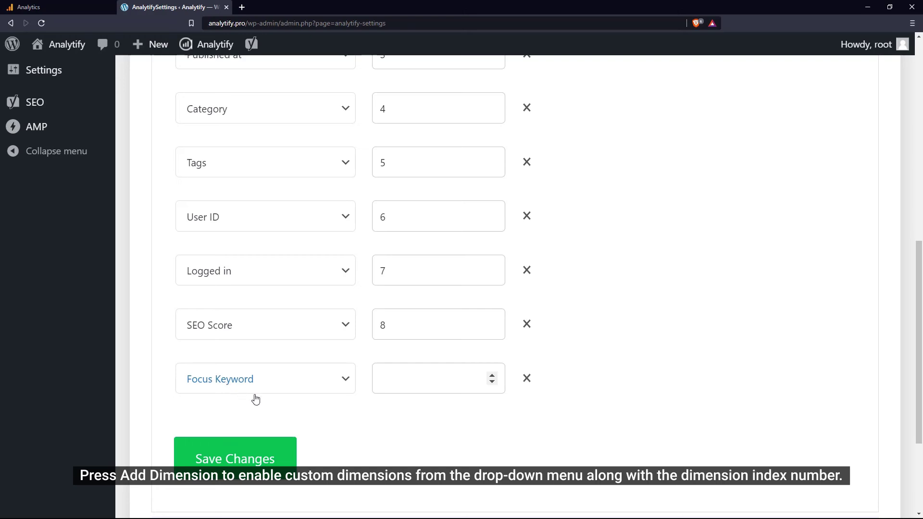
pyautogui.write('9')
pyautogui.click(271, 450)
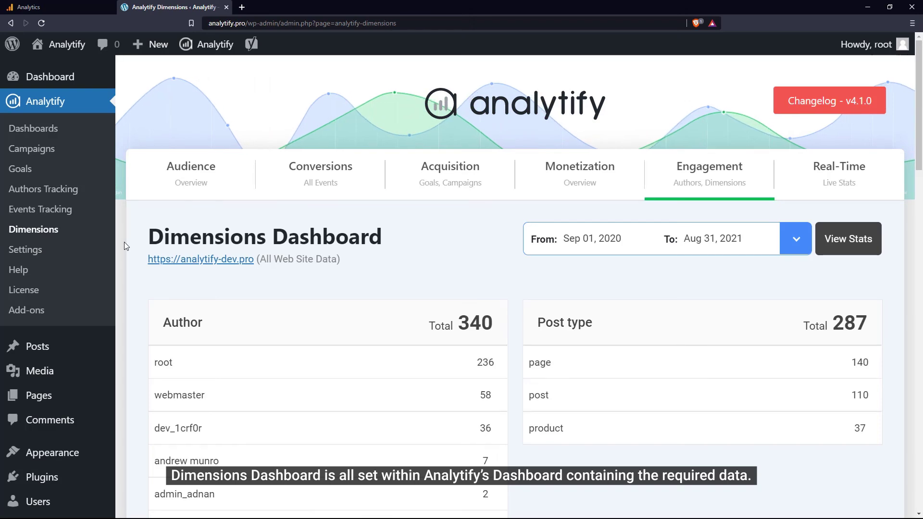
# Scroll the Dimensions Dashboard down through the Published at, Category, Tags, User id, Logged in, SEO score and Focus keyword reports.
pyautogui.scroll(-3, 124, 246)
pyautogui.scroll(-3, 124, 246)
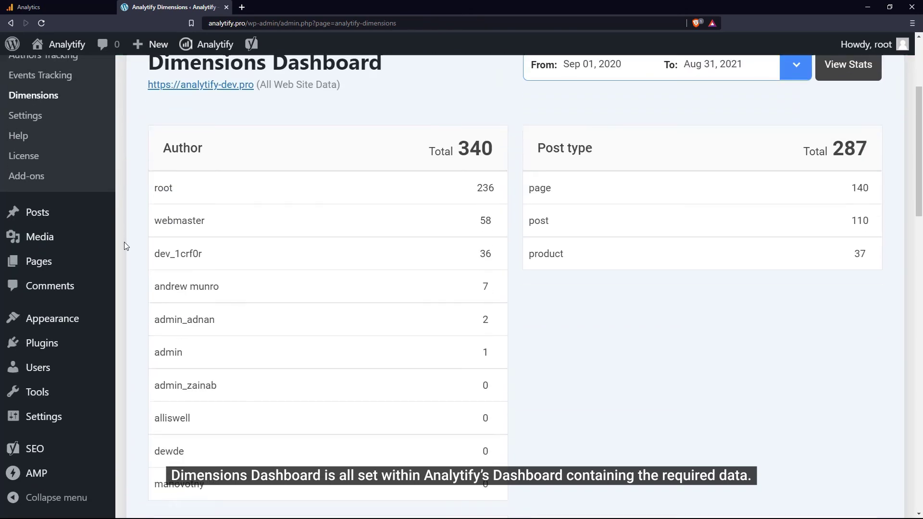
pyautogui.scroll(-1, 124, 245)
pyautogui.scroll(-2, 124, 246)
pyautogui.scroll(-1, 124, 245)
pyautogui.scroll(-1, 124, 245)
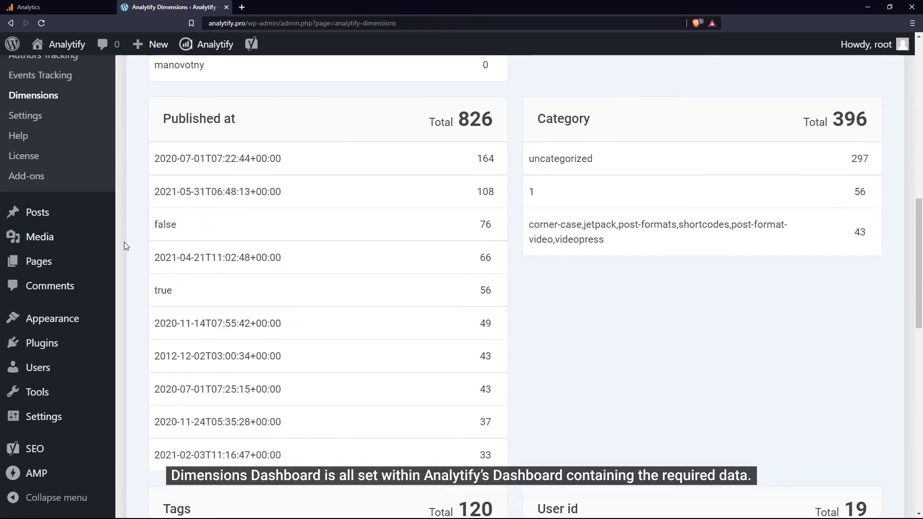
pyautogui.scroll(-4, 124, 245)
pyautogui.scroll(-2, 124, 245)
pyautogui.scroll(-2, 124, 245)
pyautogui.scroll(-3, 124, 245)
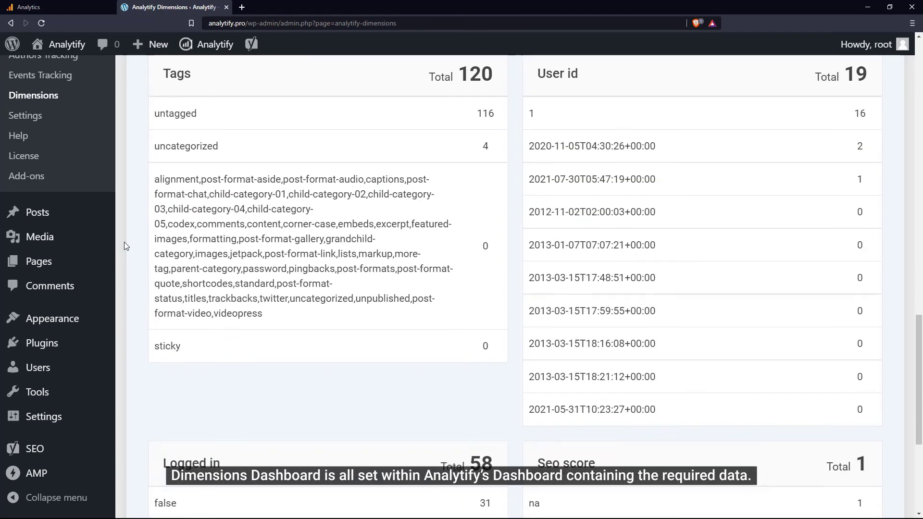
pyautogui.scroll(-1, 124, 246)
pyautogui.scroll(-2, 125, 246)
pyautogui.scroll(-2, 125, 246)
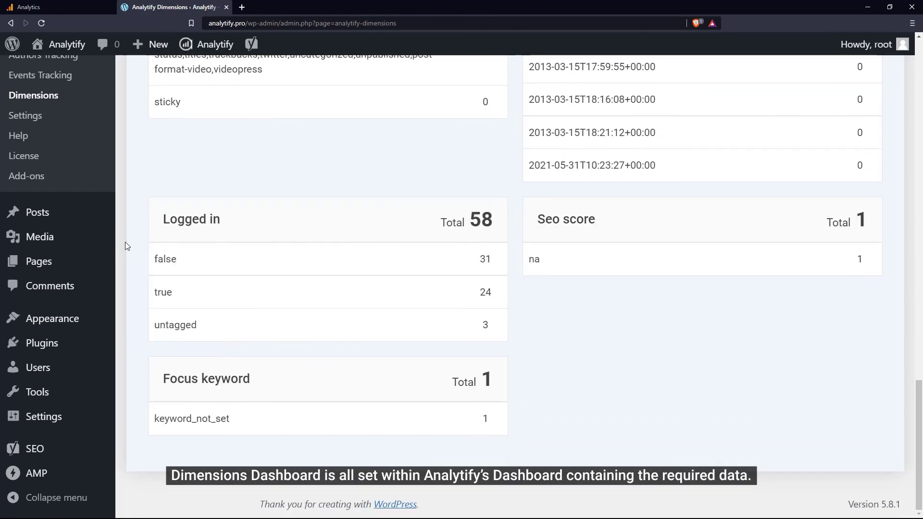